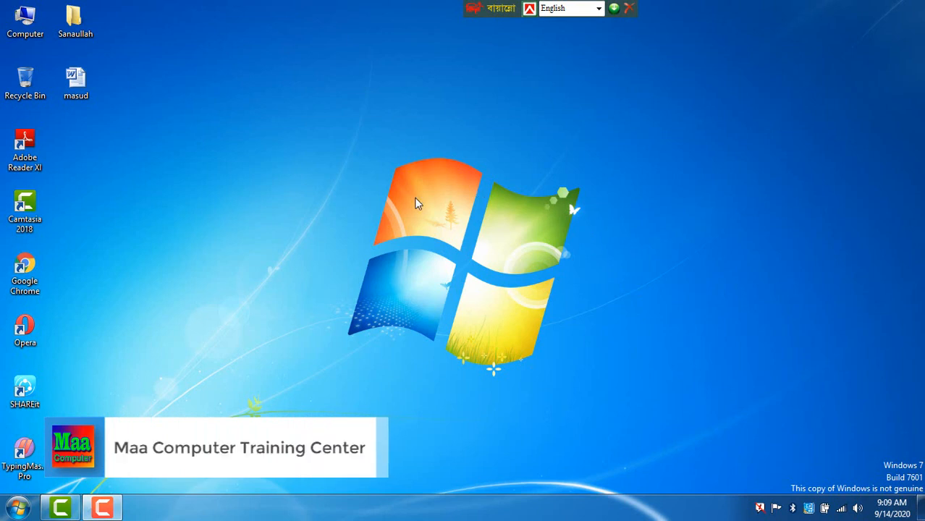
# - Refresh the desktop and create a new Word document on it named parvej
pyautogui.rightClick(122, 136)
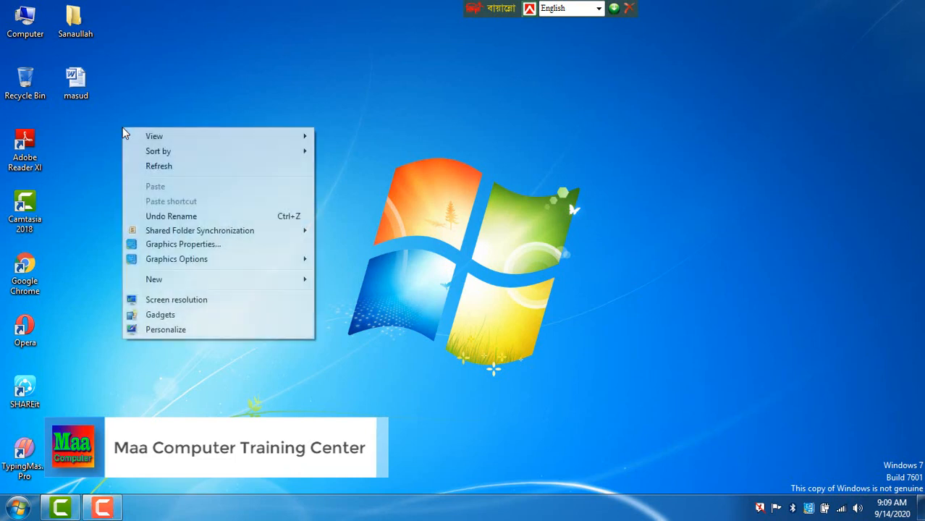
pyautogui.click(156, 171)
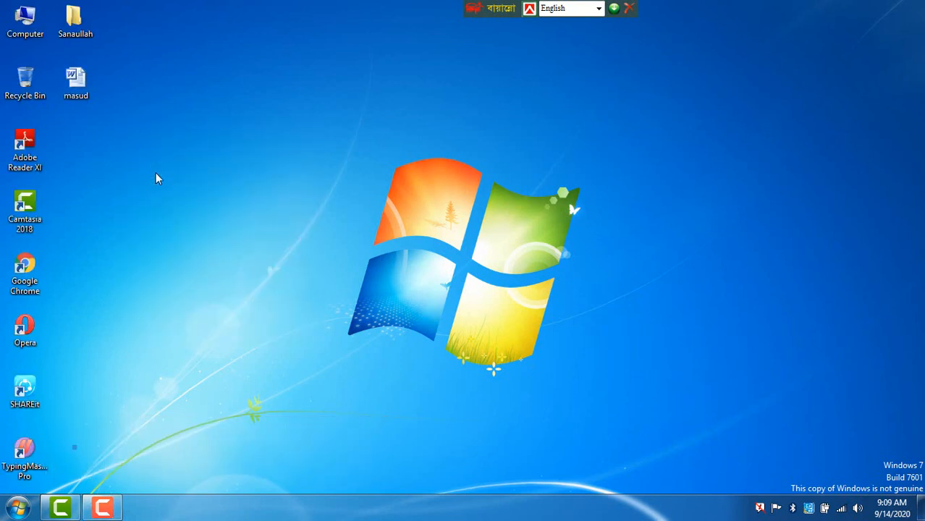
pyautogui.rightClick(154, 123)
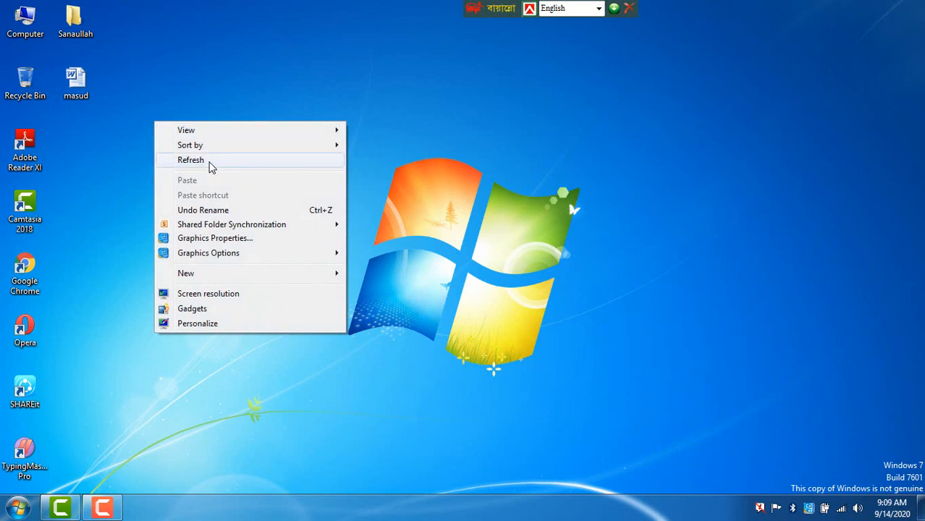
pyautogui.rightClick(112, 128)
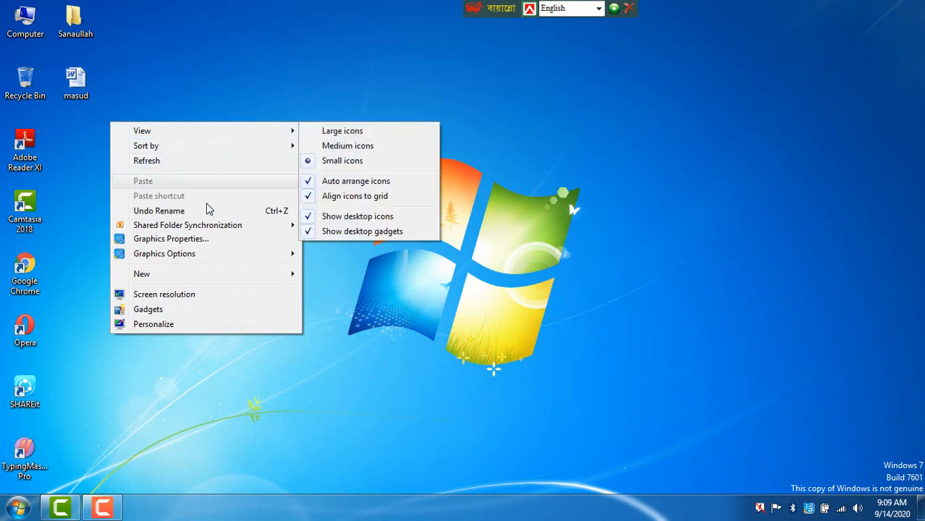
pyautogui.moveTo(185, 278)
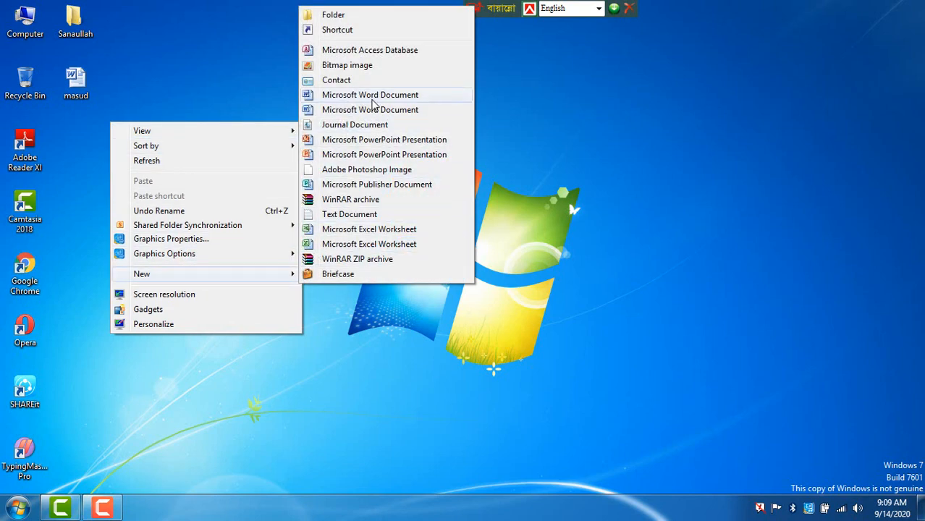
pyautogui.click(395, 94)
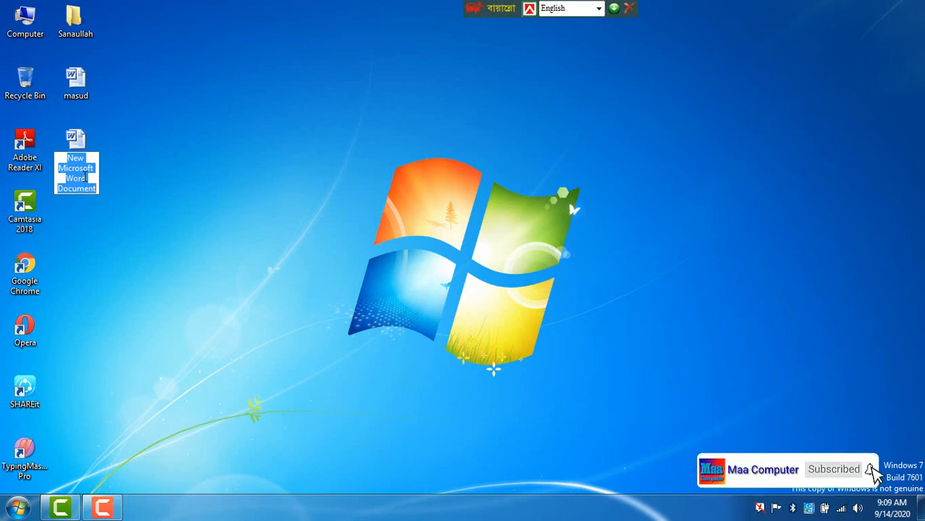
pyautogui.write('parvej')
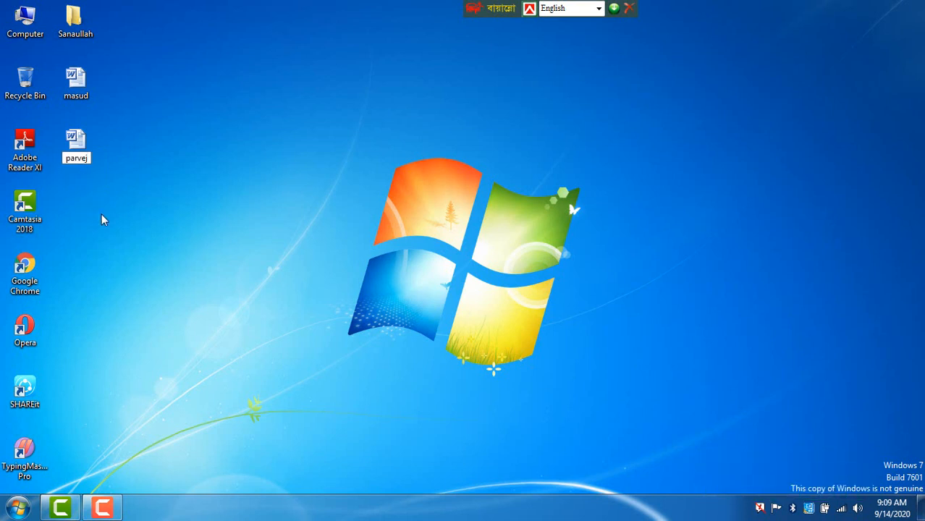
pyautogui.press('Return')
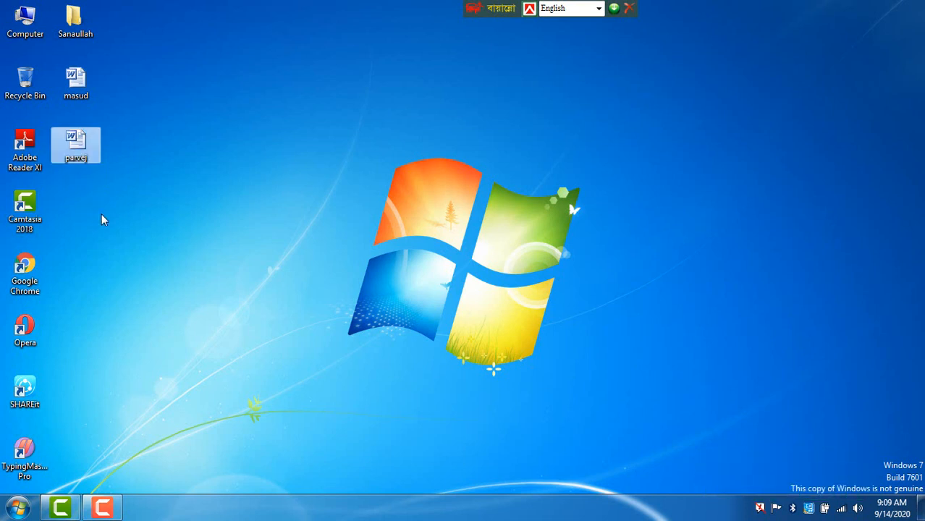
# - Open the parvej document in Word, then close it
pyautogui.rightClick(72, 143)
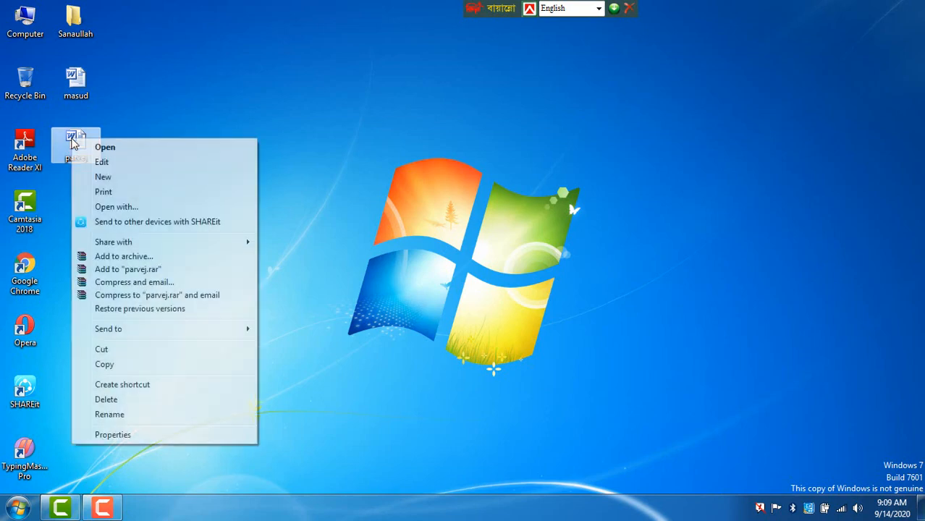
pyautogui.click(105, 147)
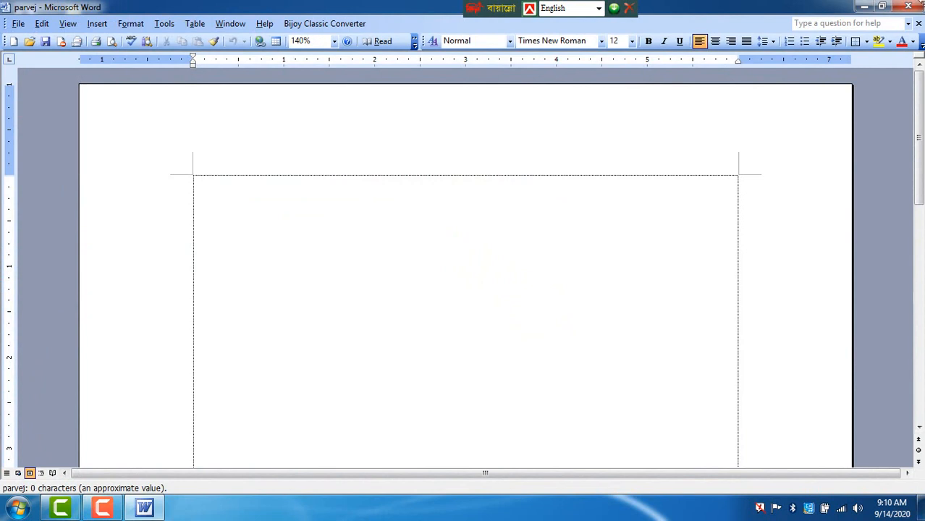
pyautogui.click(908, 6)
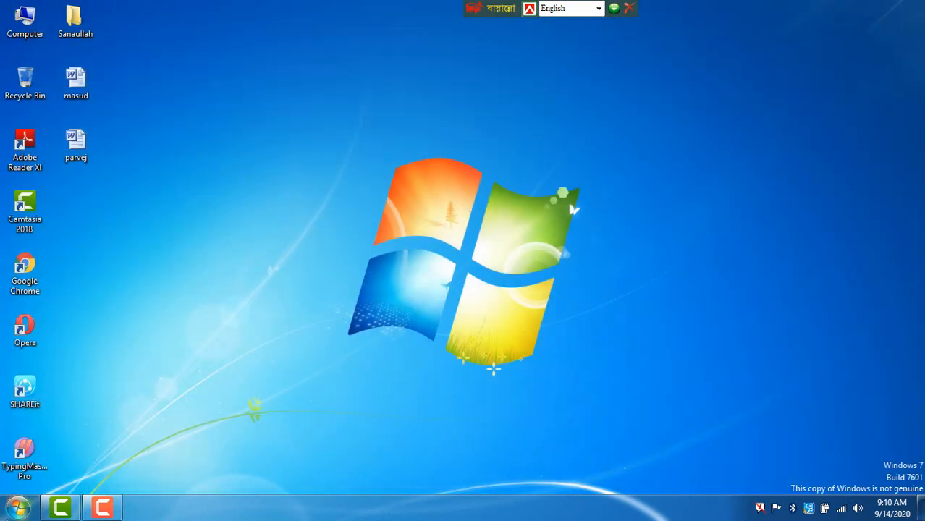
# - Launch Microsoft Office Word 2003 from the Start menu's Microsoft Office group, then close it
pyautogui.click(17, 508)
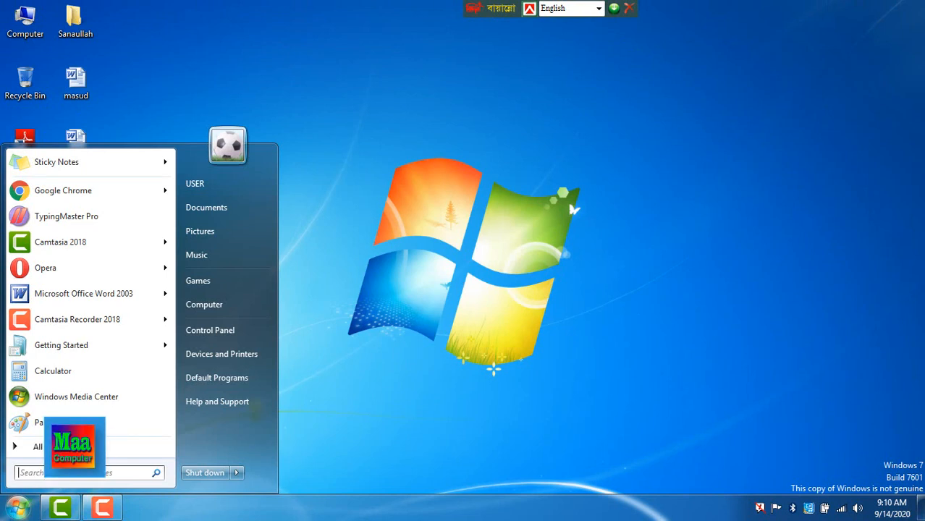
pyautogui.click(32, 449)
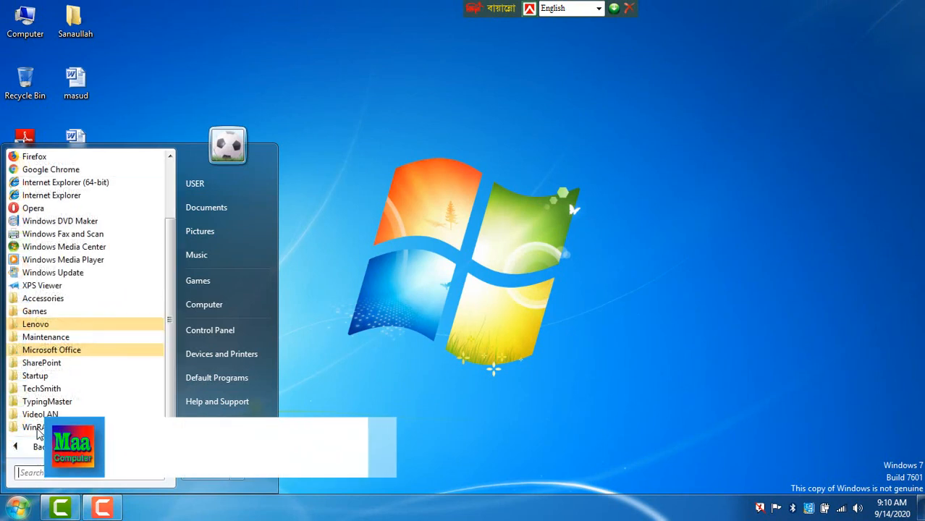
pyautogui.click(84, 355)
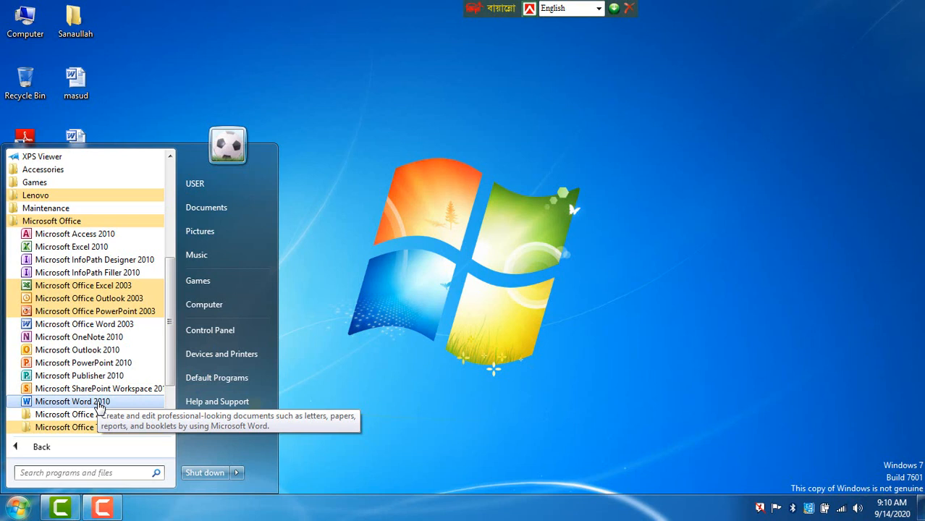
pyautogui.click(103, 326)
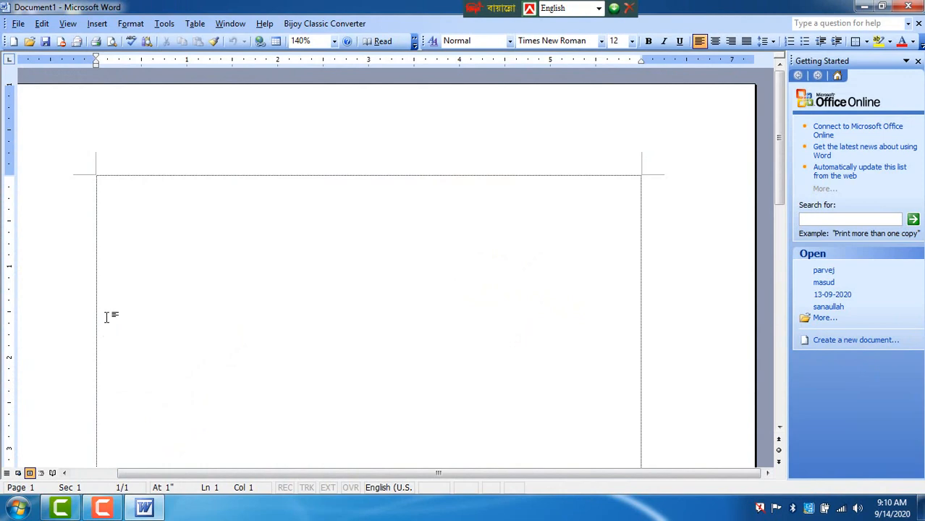
pyautogui.click(908, 7)
# - Start Word 2003 via the Start menu search for 'word' and dismiss the Getting Started pane
pyautogui.press('super')
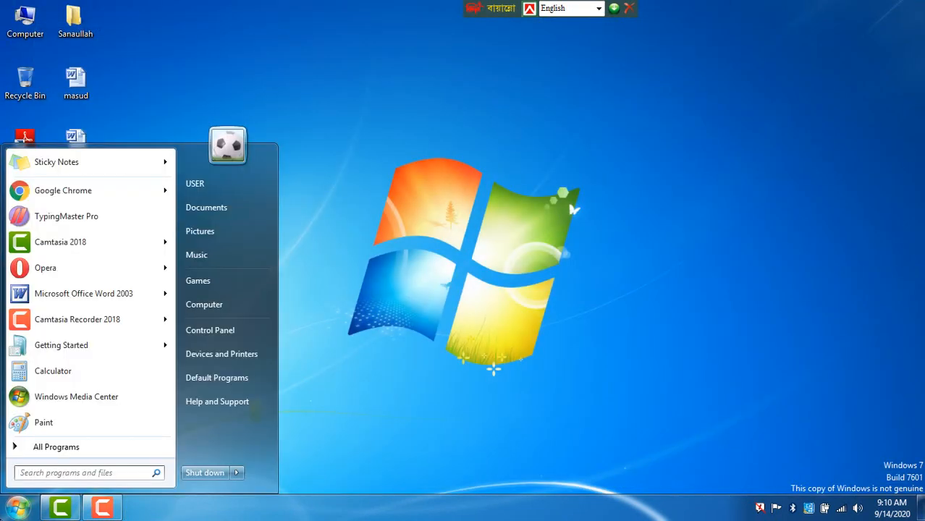
pyautogui.write('word')
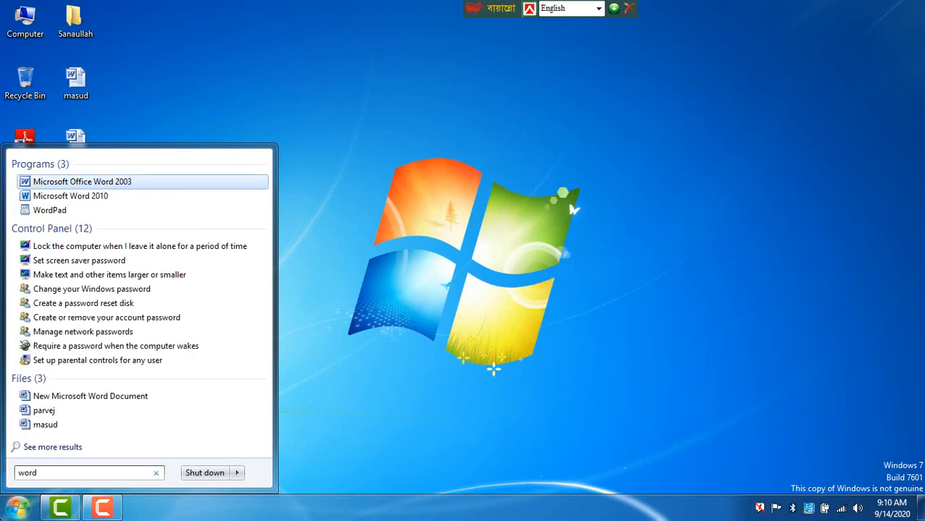
pyautogui.click(125, 186)
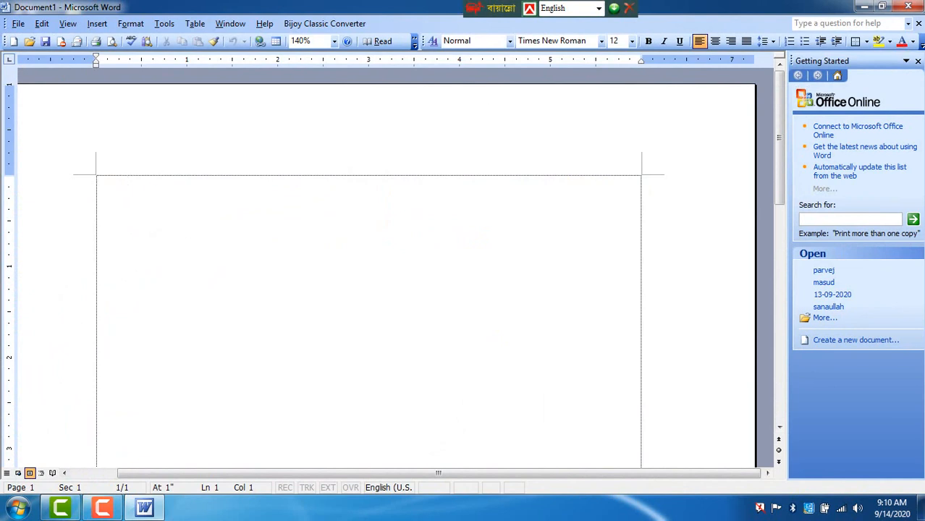
pyautogui.click(918, 61)
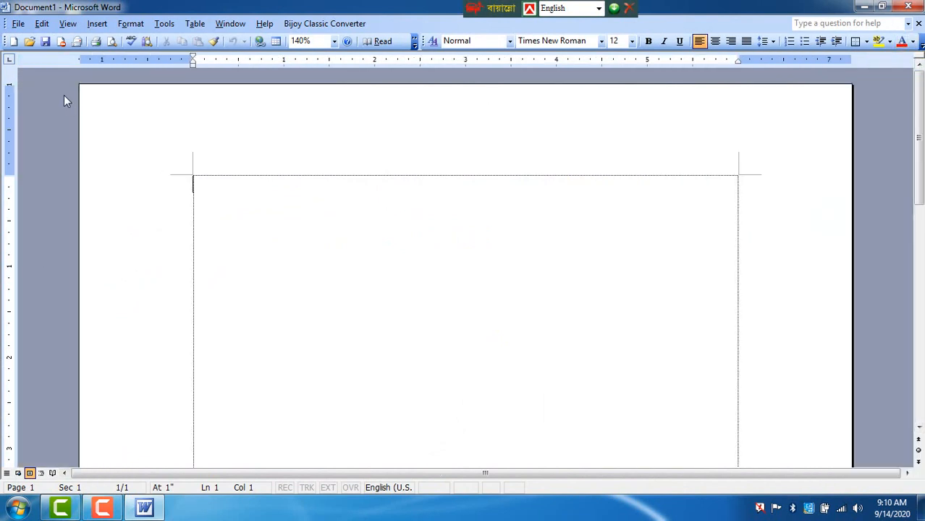
# - Browse the File and View menus without choosing a command
pyautogui.click(20, 23)
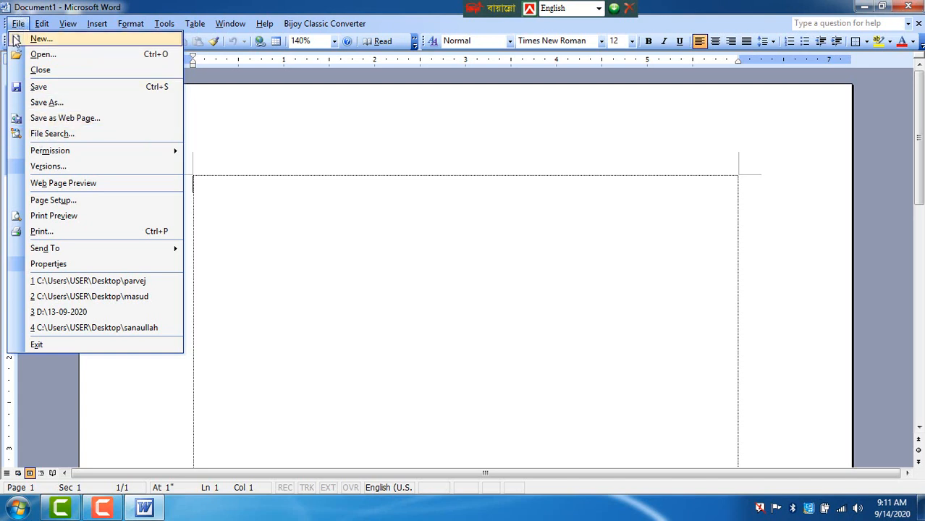
pyautogui.moveTo(33, 22)
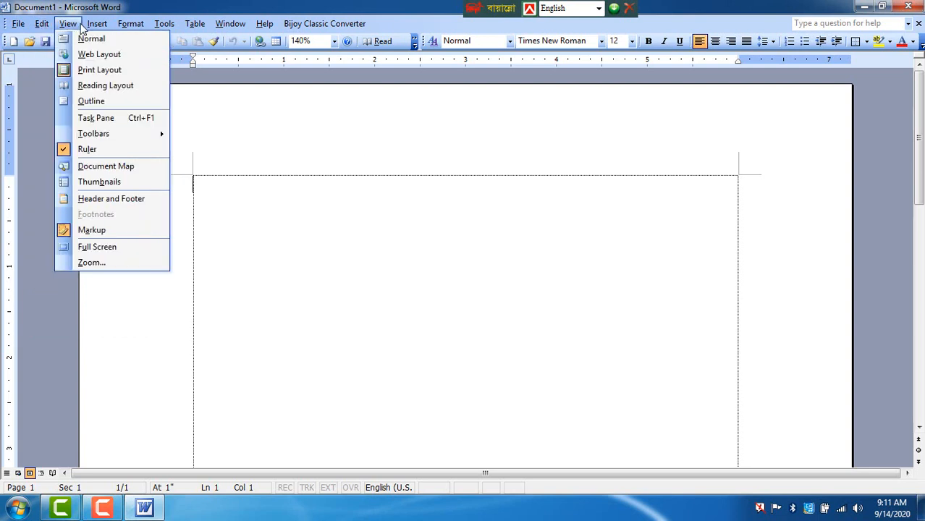
pyautogui.moveTo(131, 23)
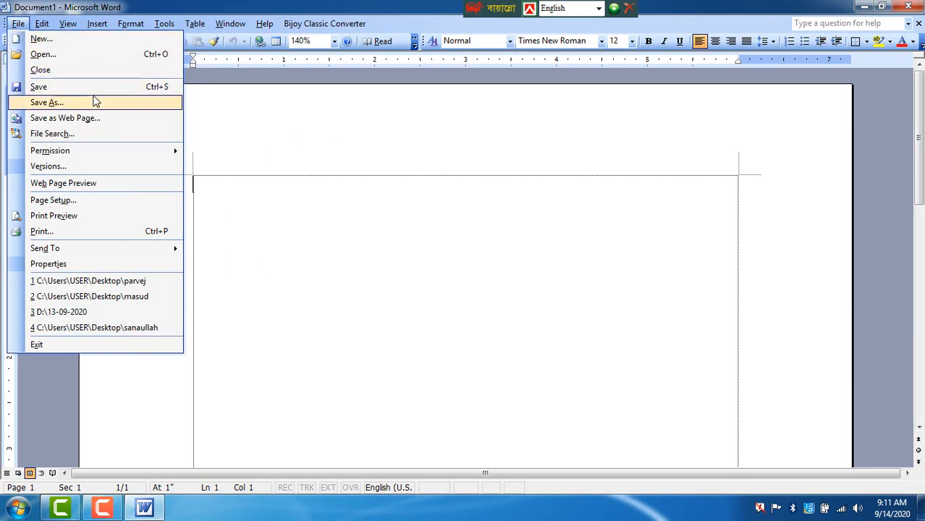
pyautogui.click(312, 231)
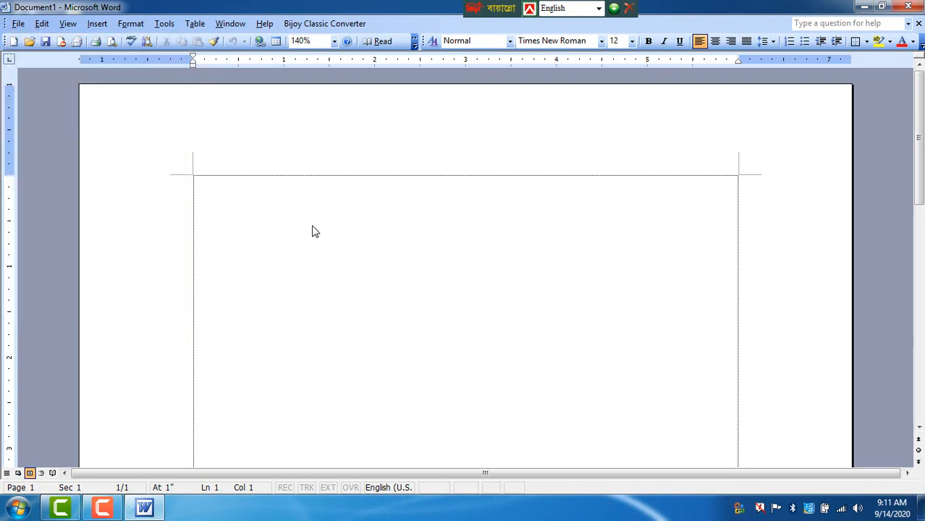
# - Type 'Maa computer training center, sonargaon, narayanganj.' as the first line, deleting the trailing space
pyautogui.write('maa computer')
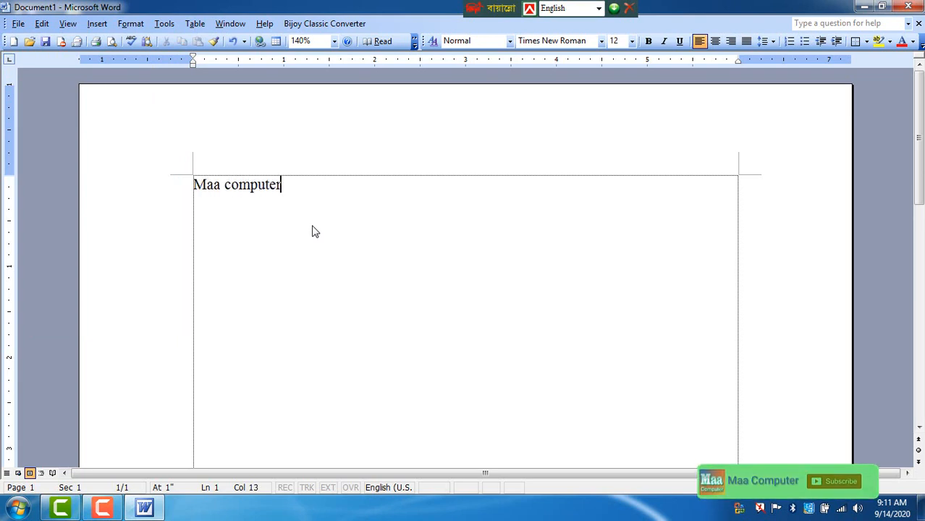
pyautogui.write(' training ce')
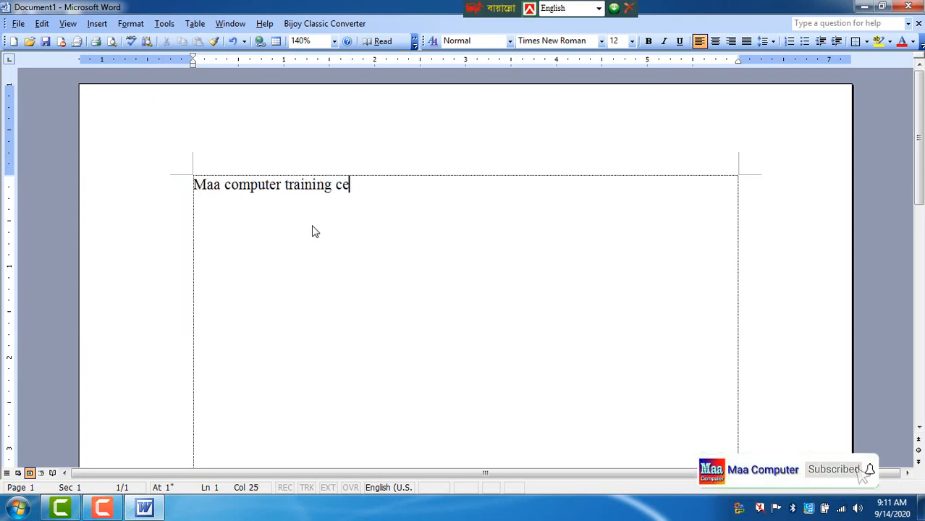
pyautogui.write('nter, so')
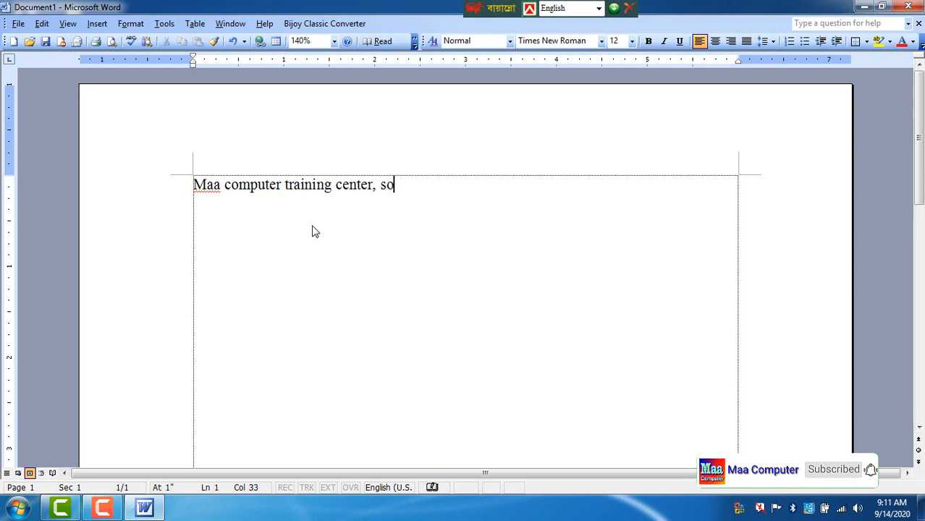
pyautogui.write('nargaon, n')
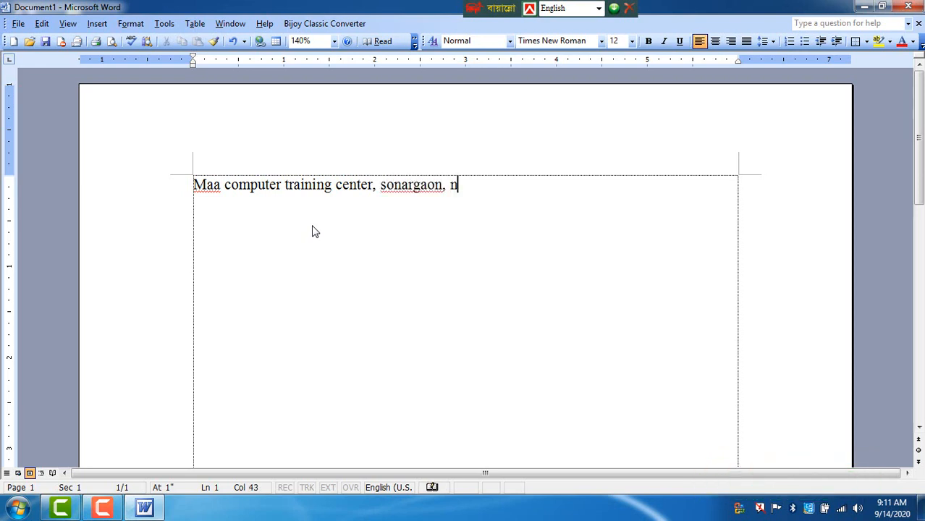
pyautogui.write('arayangan')
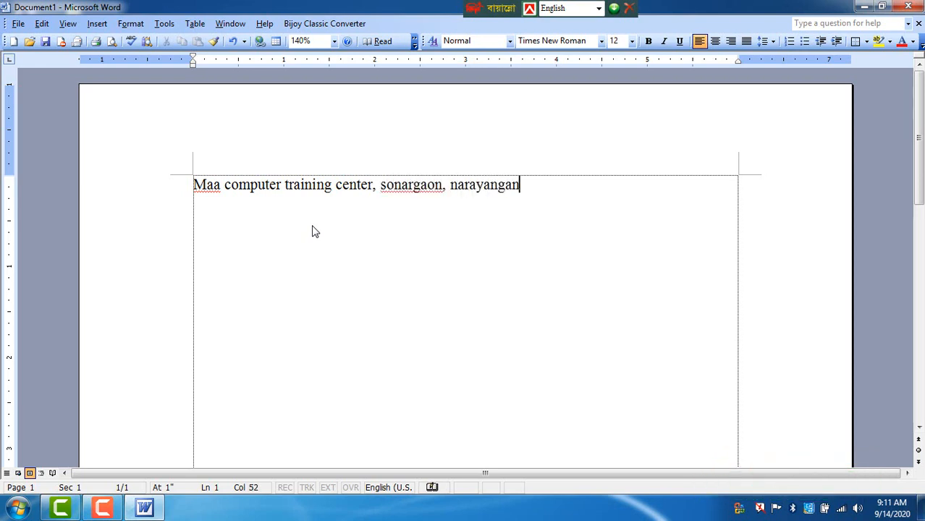
pyautogui.write('j.')
pyautogui.press('BackSpace')
# - Practise selecting and deselecting the line by dragging across it and with Ctrl+A
pyautogui.moveTo(535, 183); pyautogui.dragTo(153, 163)
pyautogui.click(446, 190)
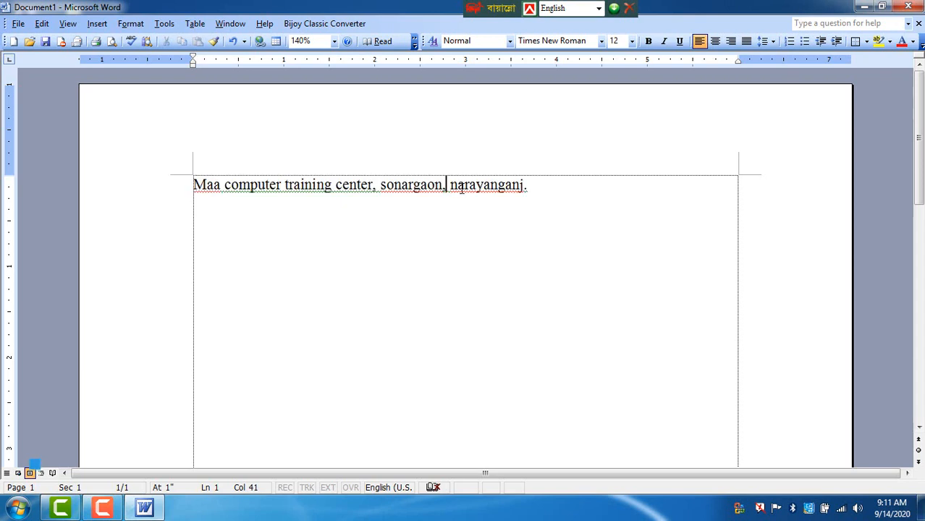
pyautogui.moveTo(534, 185); pyautogui.dragTo(196, 173)
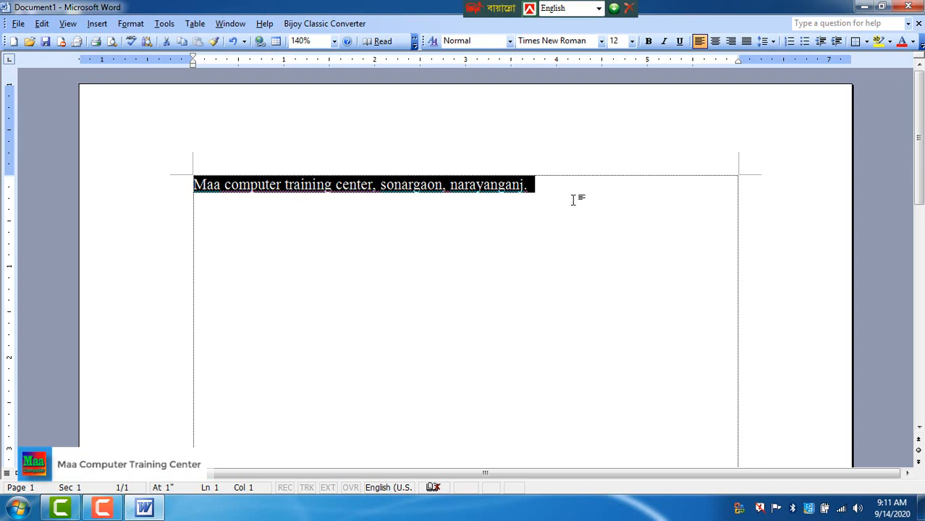
pyautogui.click(542, 186)
pyautogui.moveTo(541, 186); pyautogui.dragTo(176, 186)
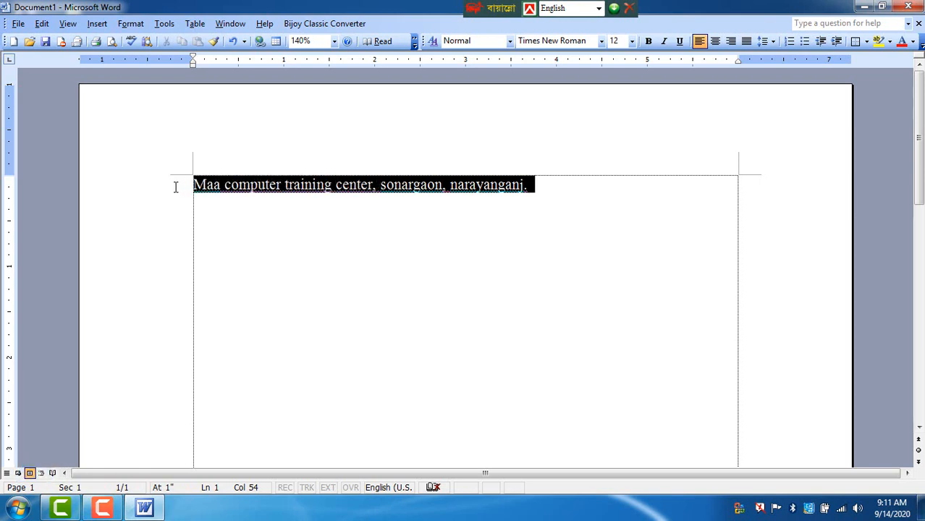
pyautogui.click(611, 192)
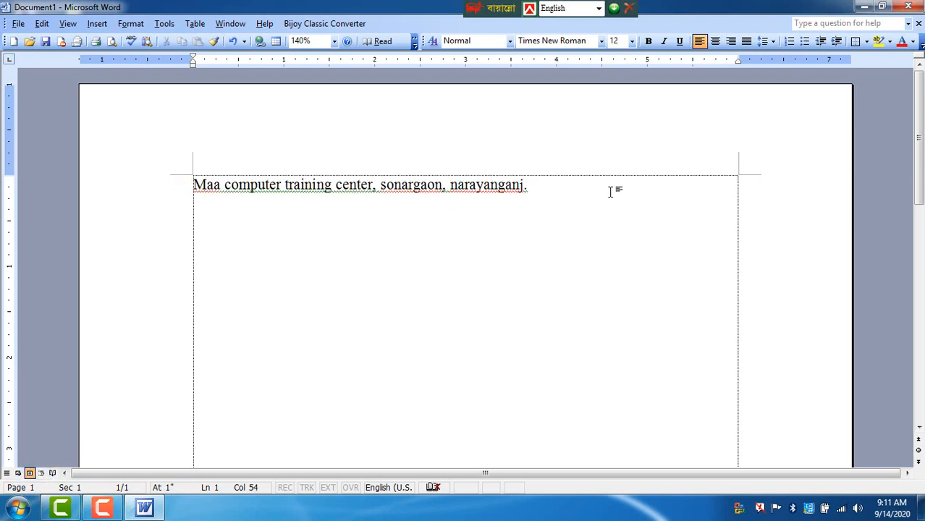
pyautogui.moveTo(534, 195); pyautogui.dragTo(172, 157)
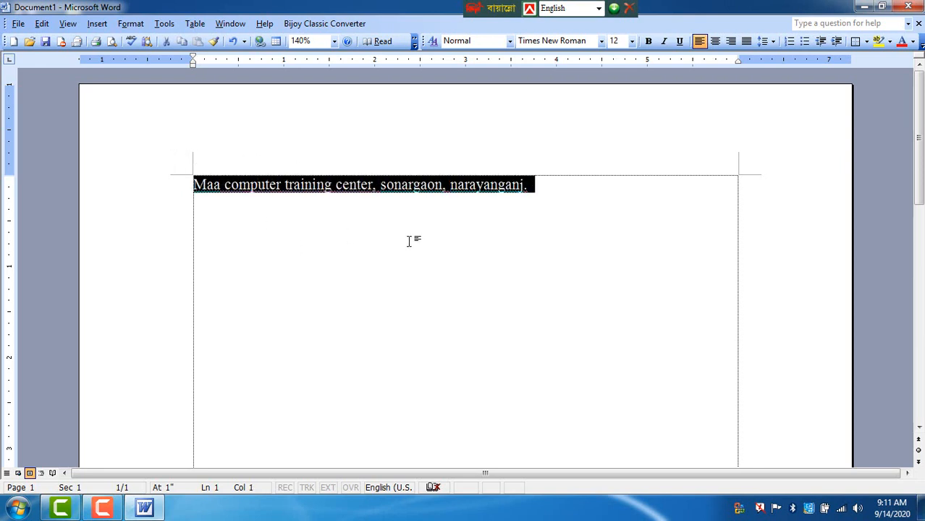
pyautogui.click(548, 192)
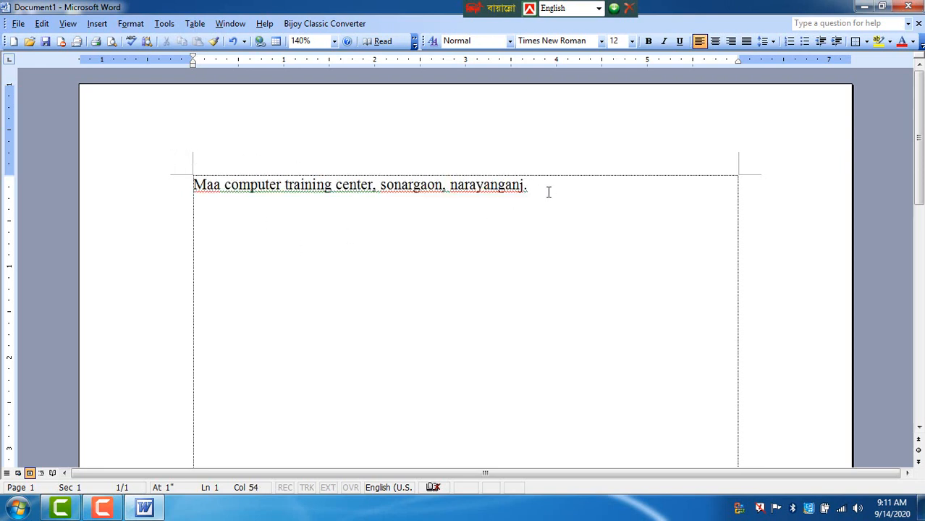
pyautogui.hotkey('ctrl', 'a')
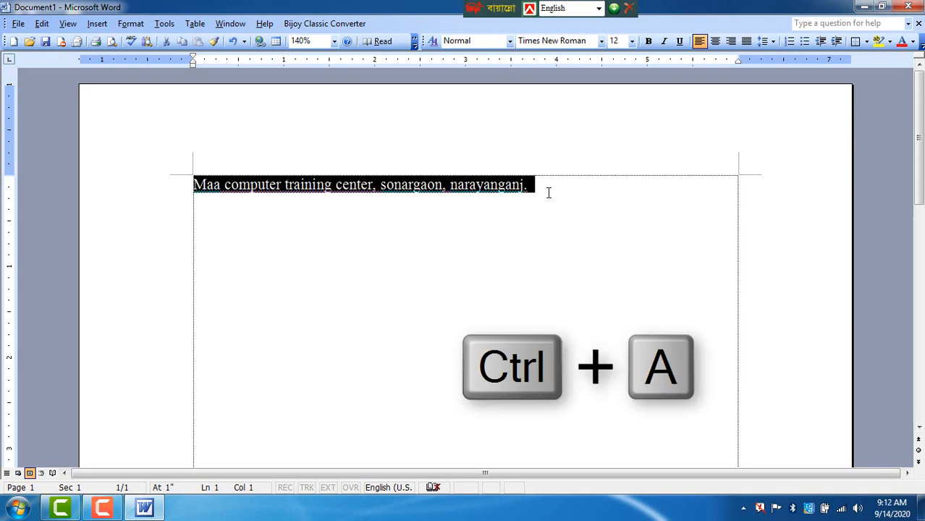
pyautogui.click(548, 192)
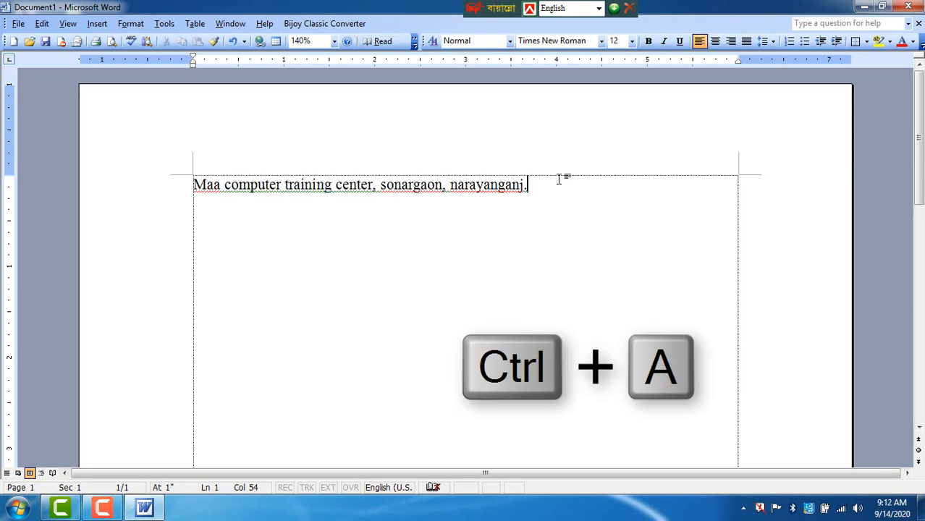
pyautogui.moveTo(539, 191); pyautogui.dragTo(193, 187)
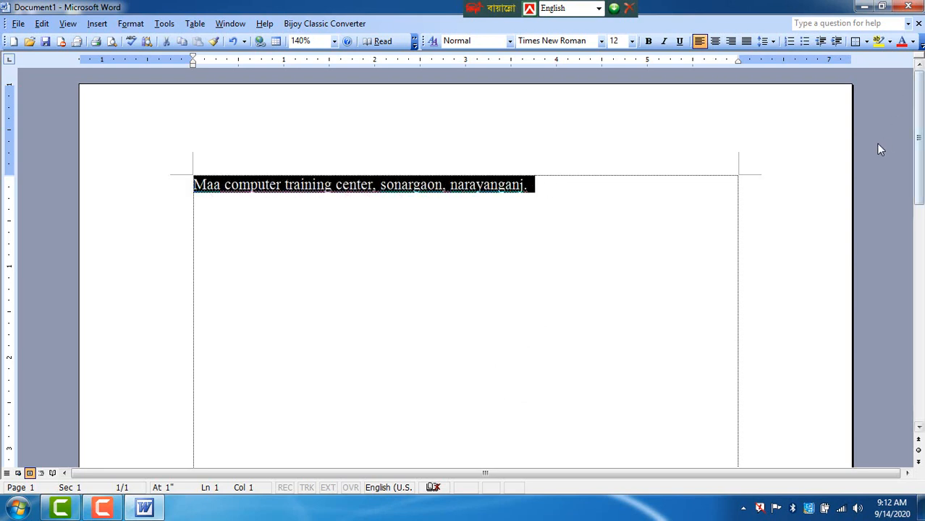
pyautogui.click(545, 206)
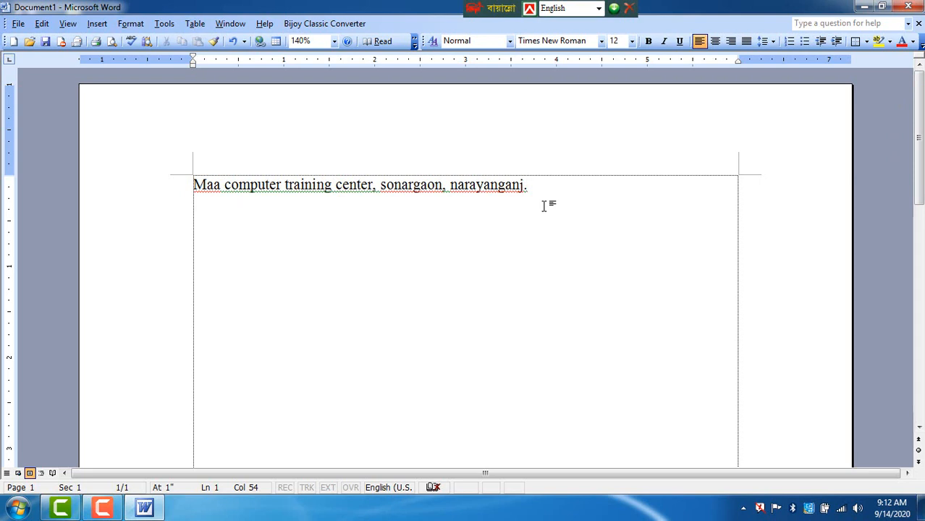
# - Select the line with Shift+Up and center it with Ctrl+E
pyautogui.hotkey('shift', 'Up')
pyautogui.hotkey('shift', 'Up')
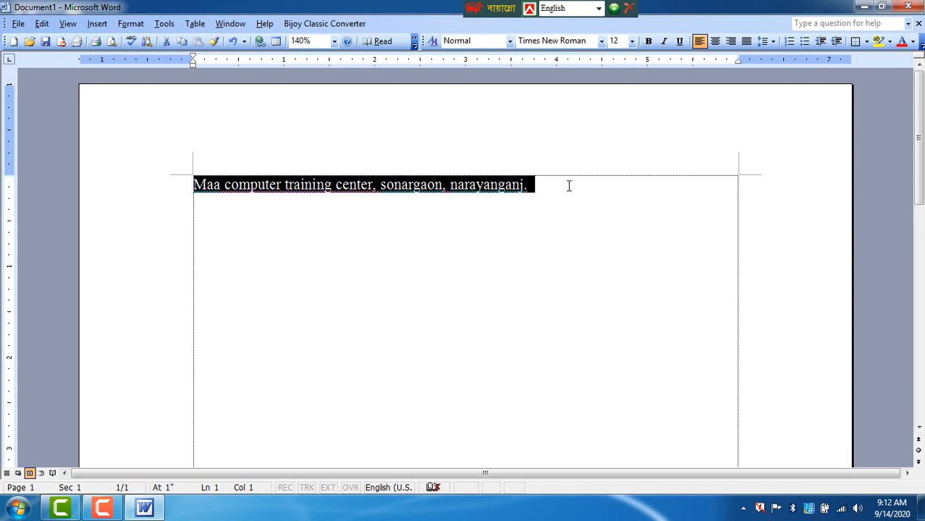
pyautogui.click(568, 186)
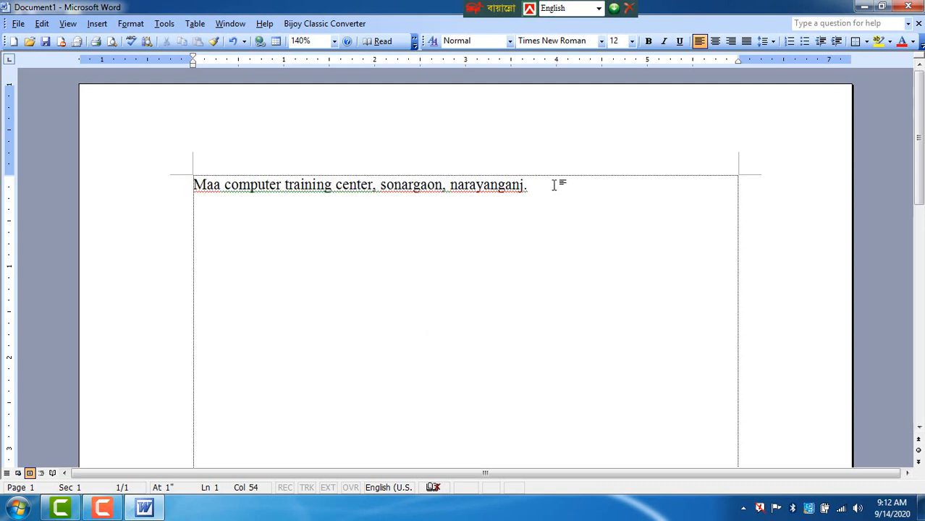
pyautogui.hotkey('shift', 'Up')
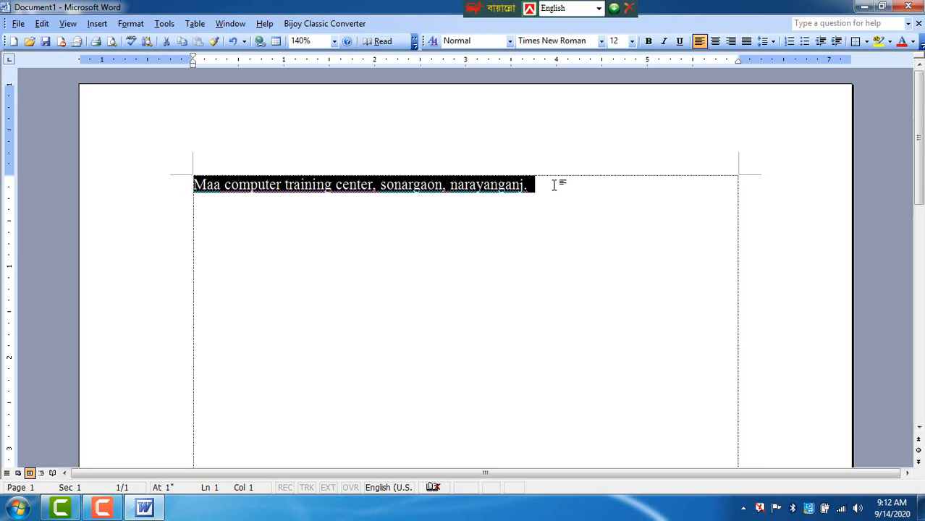
pyautogui.hotkey('ctrl', 'e')
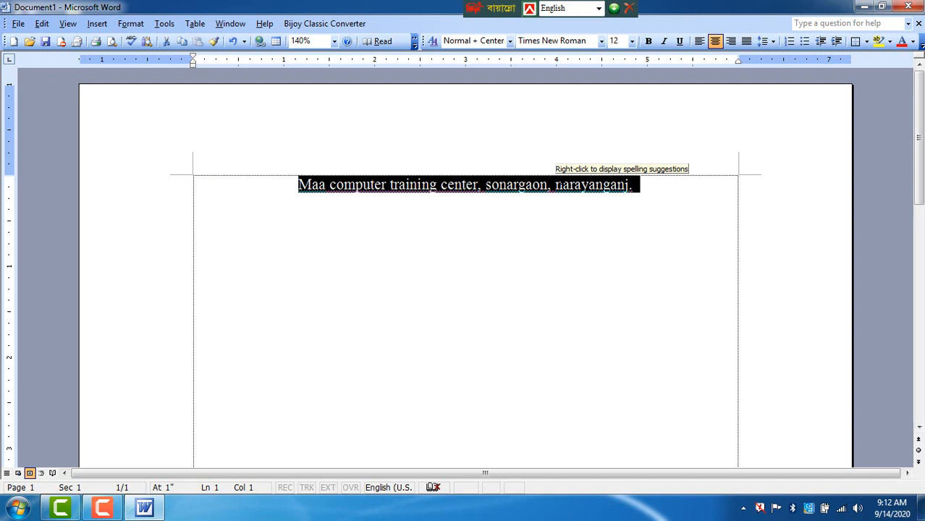
pyautogui.hotkey('ctrl', 'r')
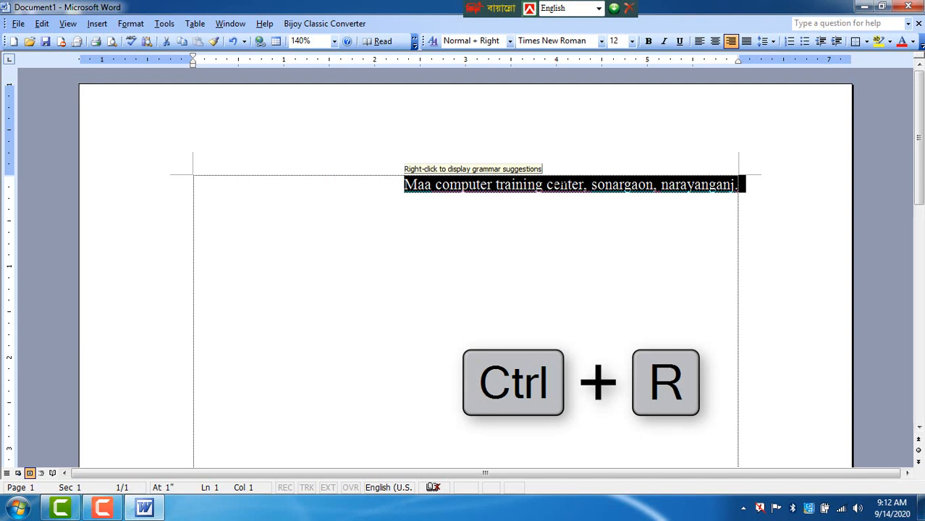
pyautogui.hotkey('ctrl', 'l')
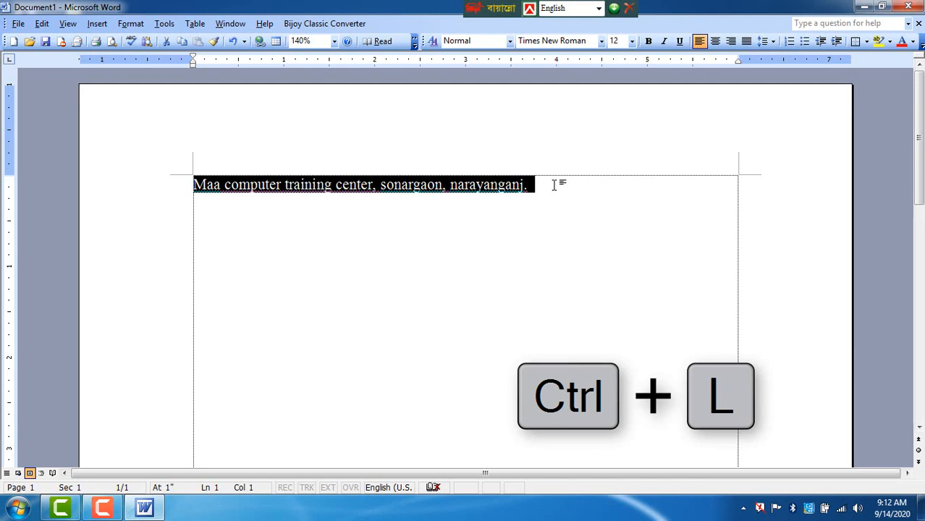
pyautogui.hotkey('ctrl', 'e')
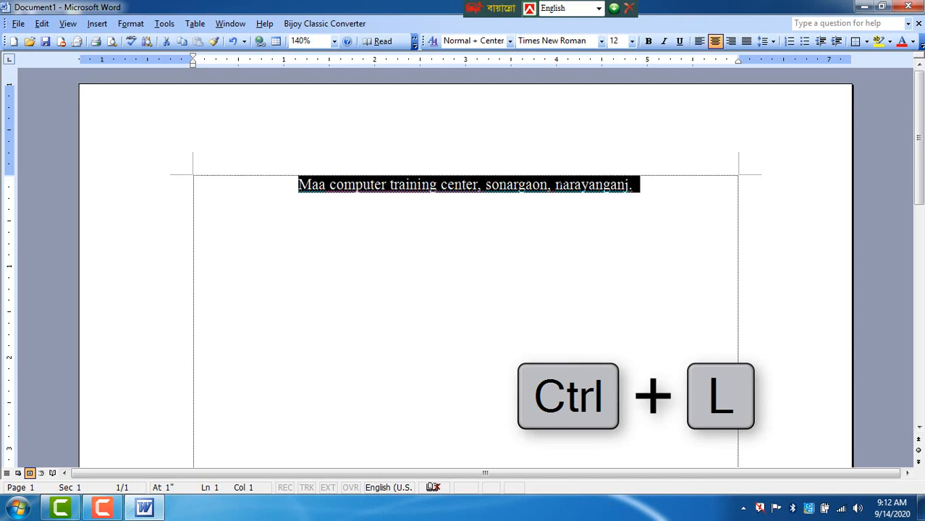
pyautogui.hotkey('ctrl', 'r')
pyautogui.hotkey('ctrl', 'l')
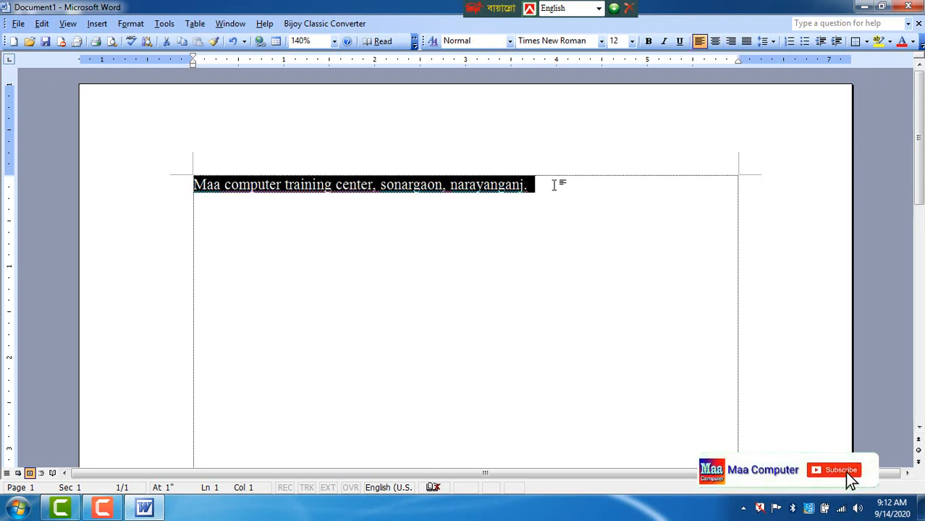
pyautogui.hotkey('ctrl', 'e')
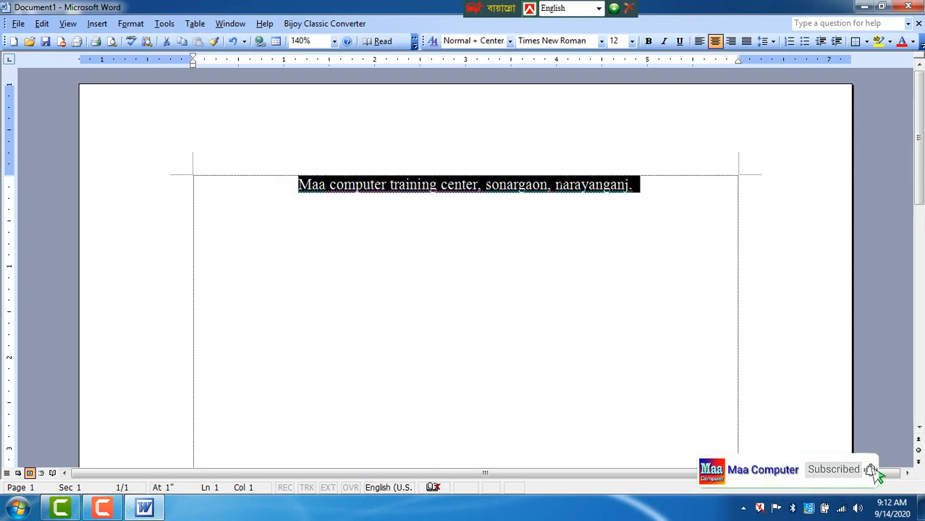
# - Underline the selected line with Ctrl+U, then switch to words-only underline with Ctrl+Shift+W
pyautogui.hotkey('ctrl', 'u')
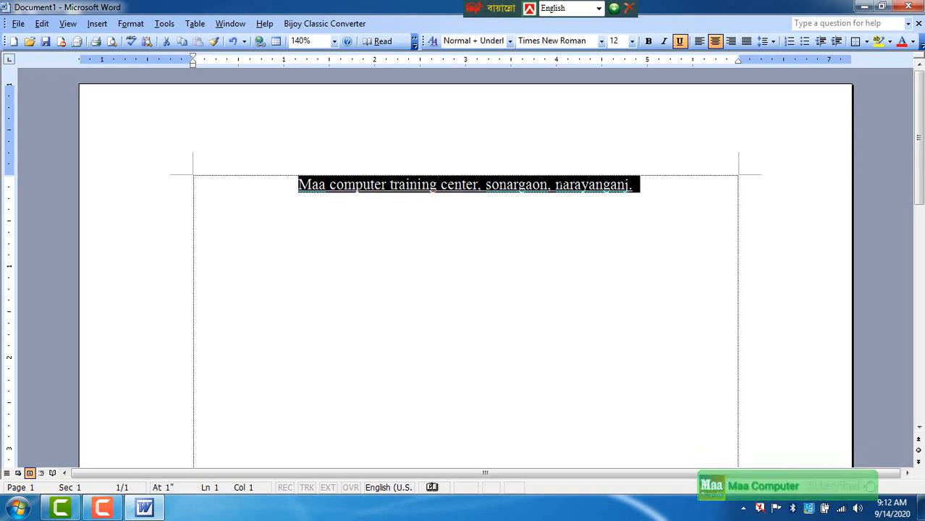
pyautogui.scroll(5, 582, 207)
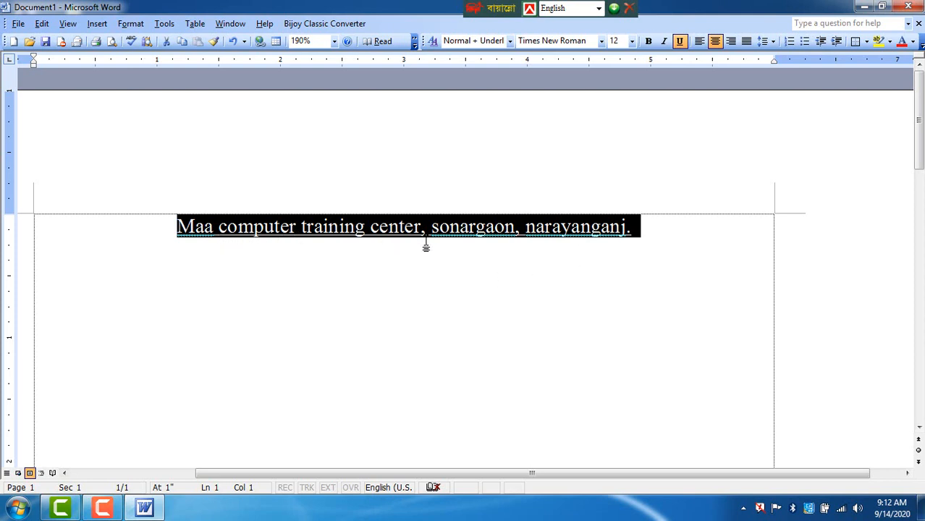
pyautogui.hotkey('ctrl', 'shift', 'w')
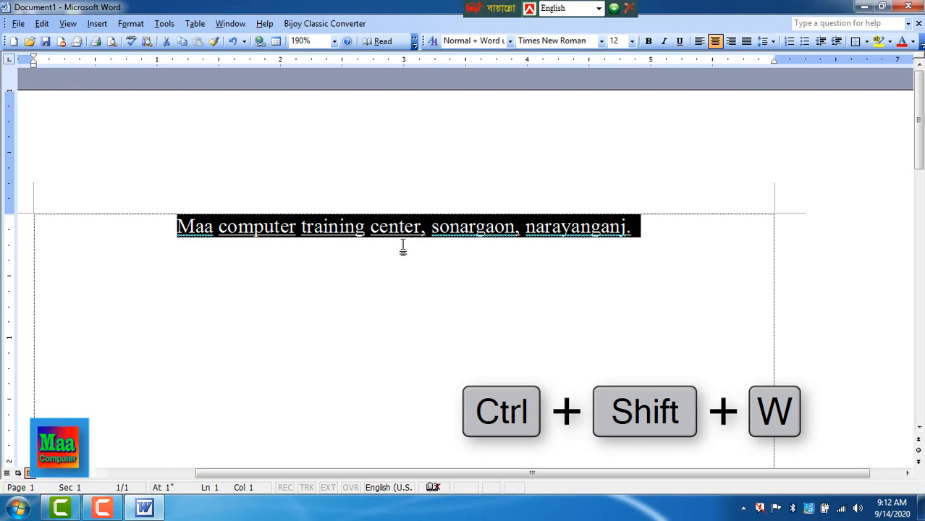
pyautogui.keyDown('ctrl'); pyautogui.scroll(2, 247, 250); pyautogui.keyUp('ctrl')
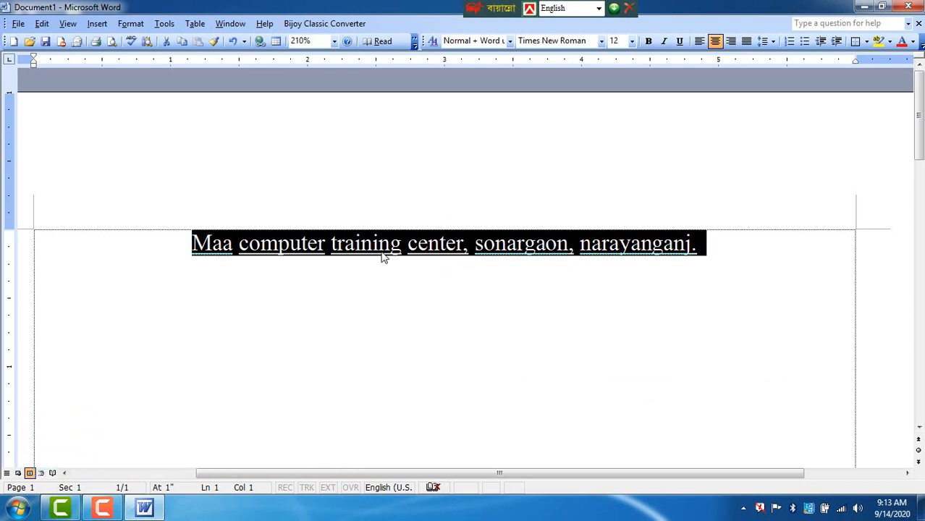
pyautogui.hotkey('ctrl', 'b')
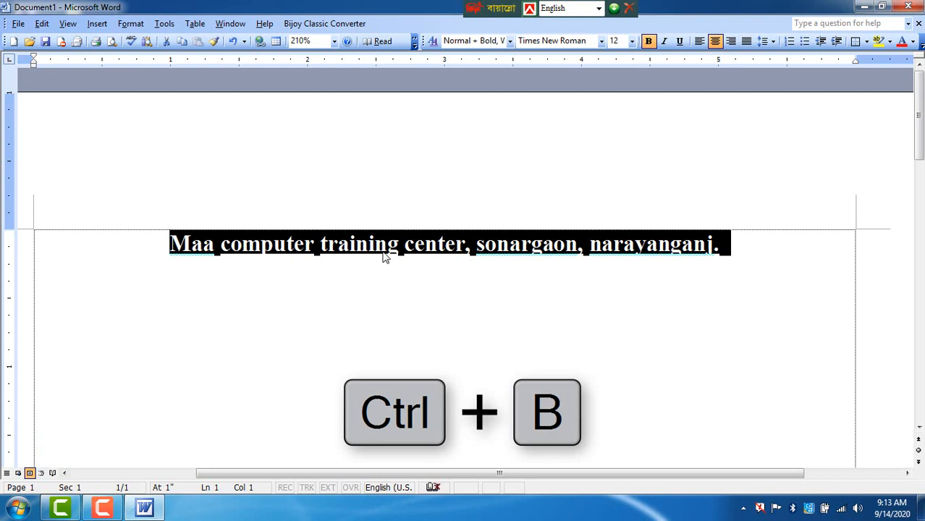
pyautogui.click(385, 253)
pyautogui.moveTo(733, 243); pyautogui.dragTo(75, 237)
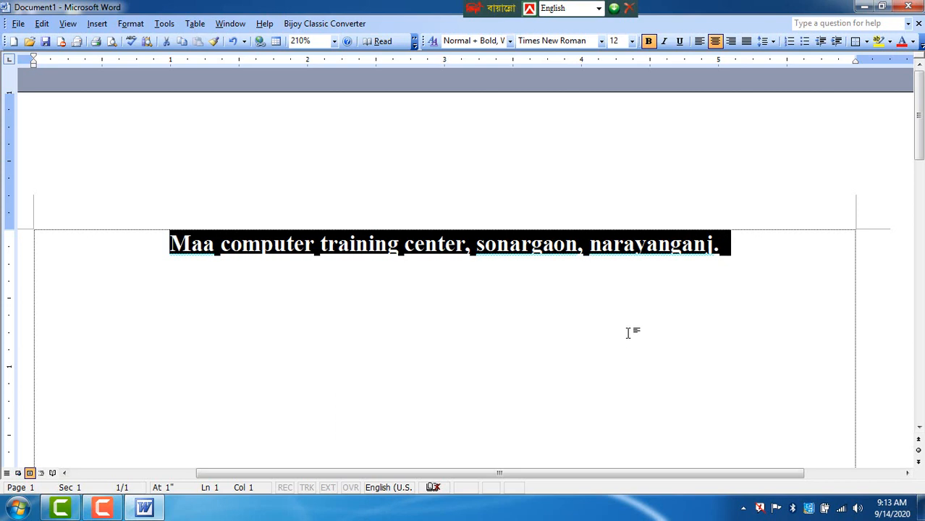
pyautogui.hotkey('ctrl', 'i')
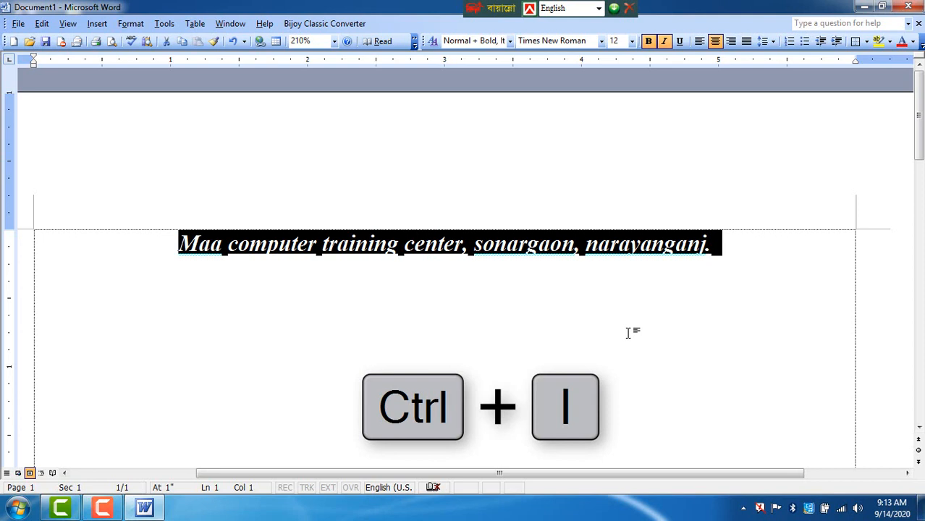
pyautogui.hotkey('ctrl', 'i')
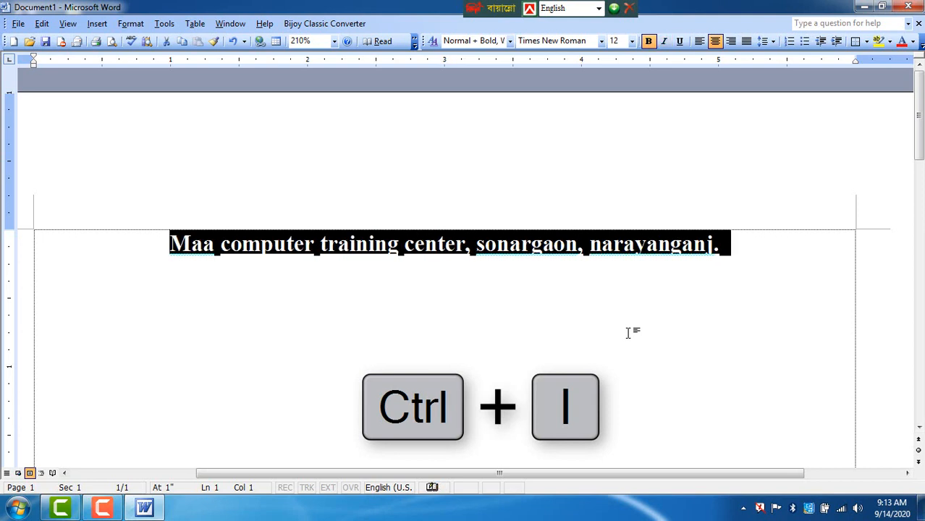
pyautogui.scroll(1, 614, 253)
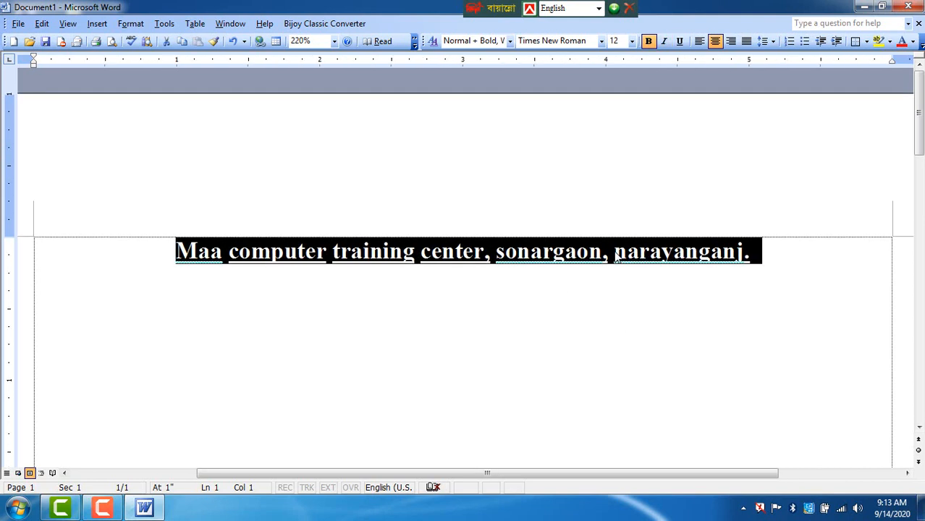
pyautogui.scroll(-2, 615, 255)
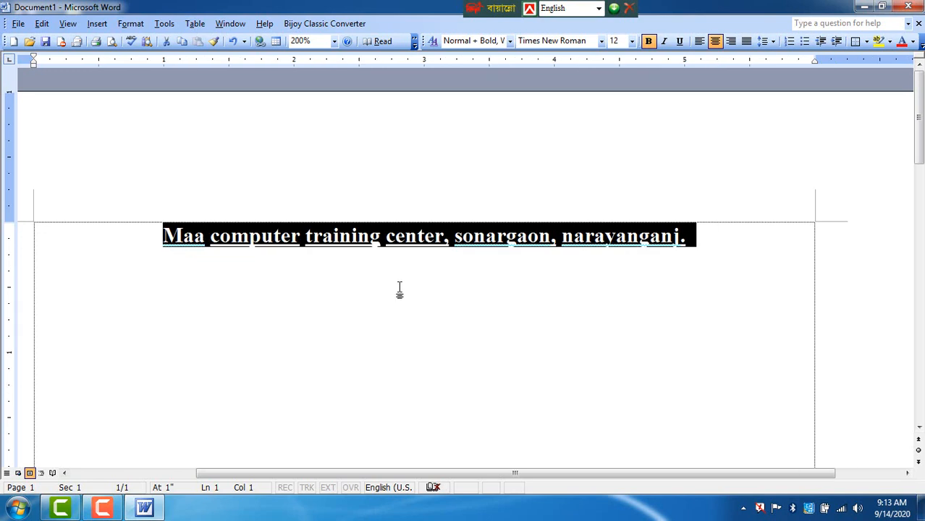
pyautogui.hotkey('ctrl', ']')
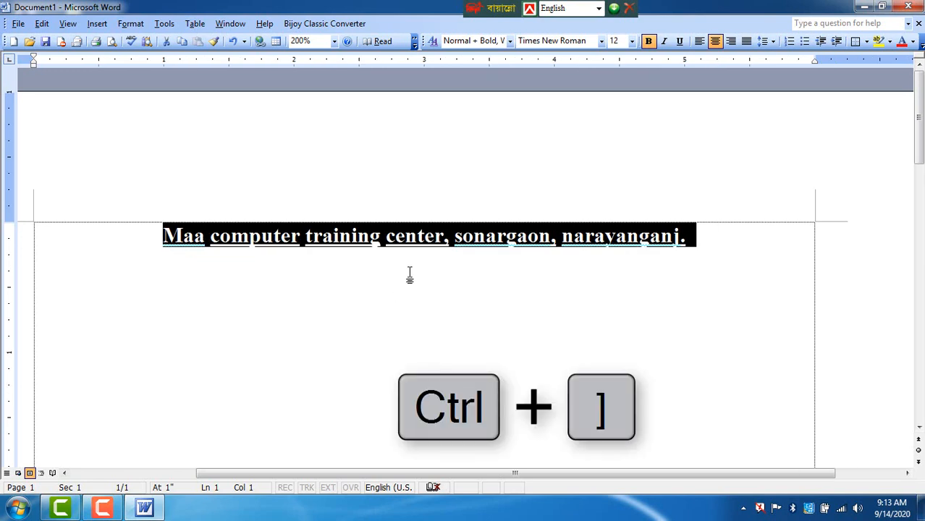
pyautogui.hotkey('ctrl', ']')
pyautogui.hotkey('ctrl', ']')
pyautogui.hotkey('ctrl', ']')
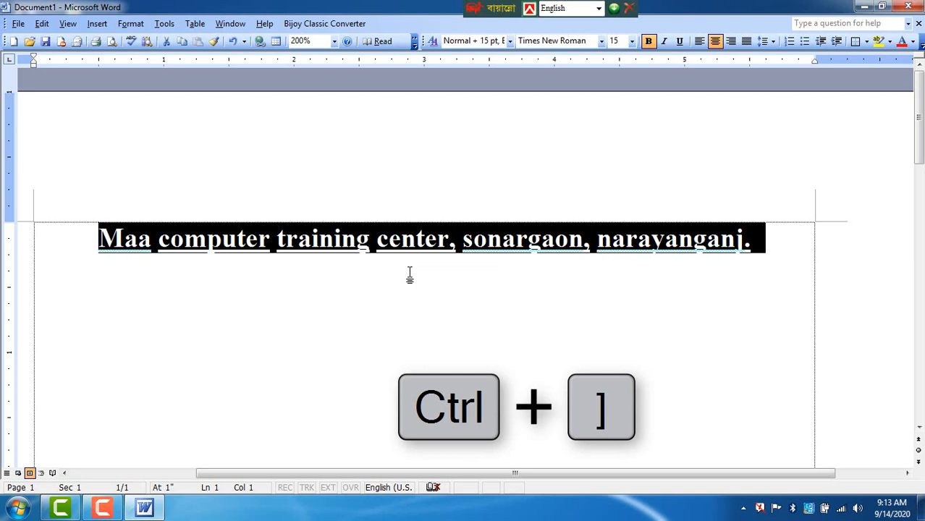
pyautogui.hotkey('ctrl', '[')
pyautogui.hotkey('ctrl', '[')
pyautogui.hotkey('ctrl', '[')
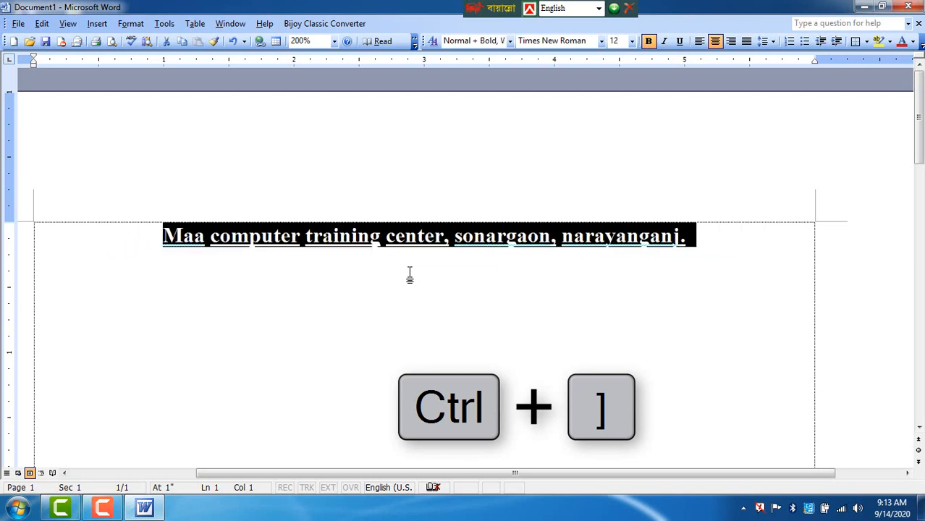
pyautogui.hotkey('ctrl', ']')
pyautogui.hotkey('ctrl', ']')
pyautogui.hotkey('ctrl', '[')
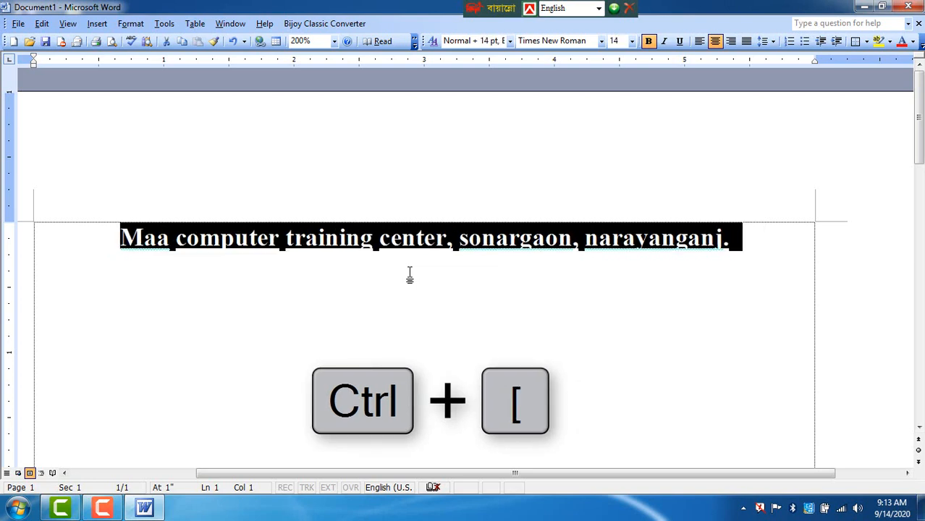
pyautogui.hotkey('ctrl', '[')
pyautogui.hotkey('ctrl', '[')
pyautogui.scroll(-3, 409, 274)
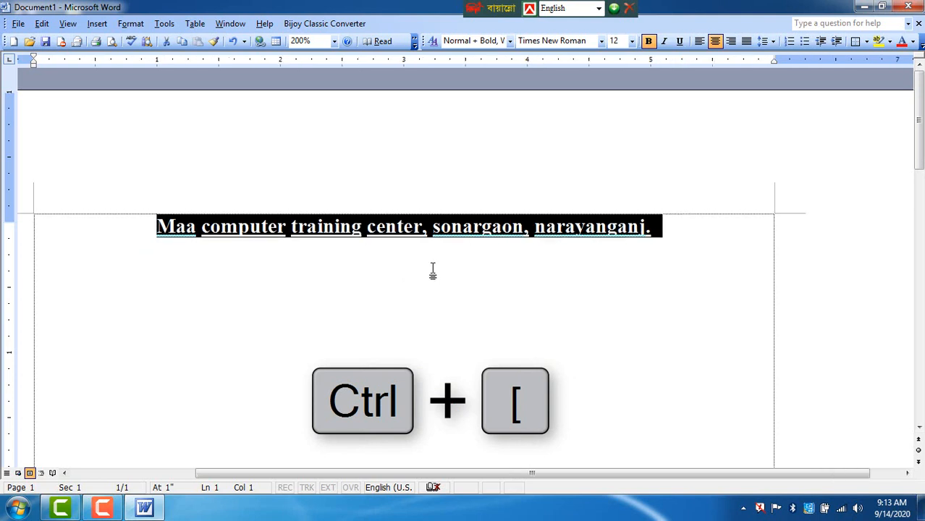
pyautogui.scroll(-1, 556, 247)
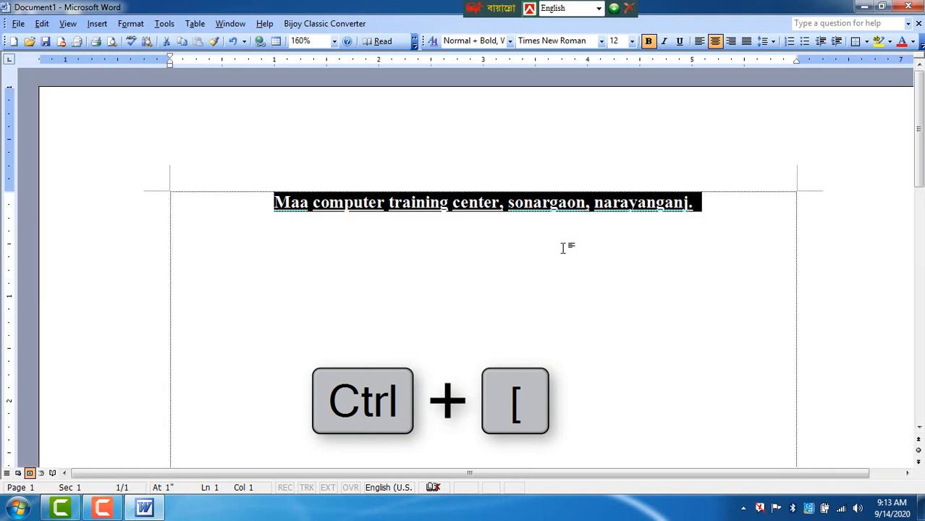
pyautogui.click(688, 203)
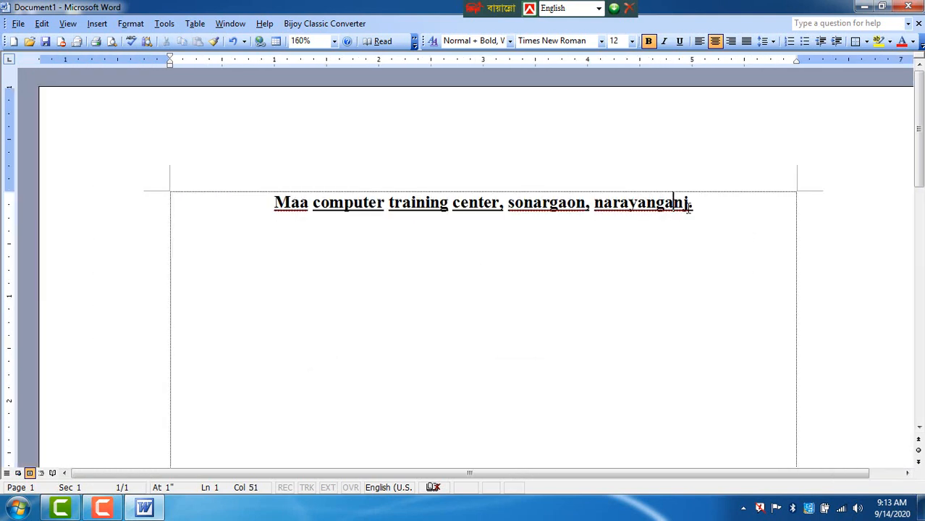
pyautogui.moveTo(694, 202); pyautogui.dragTo(266, 208)
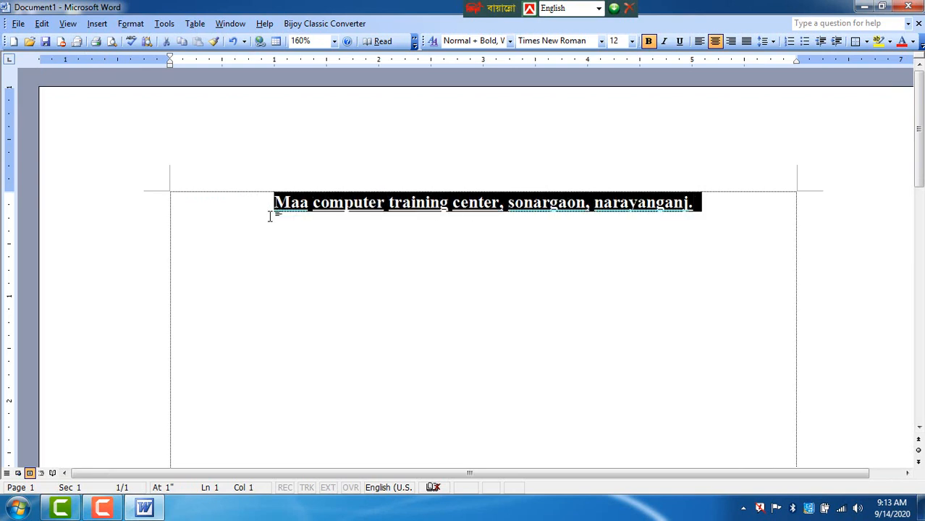
pyautogui.click(330, 205)
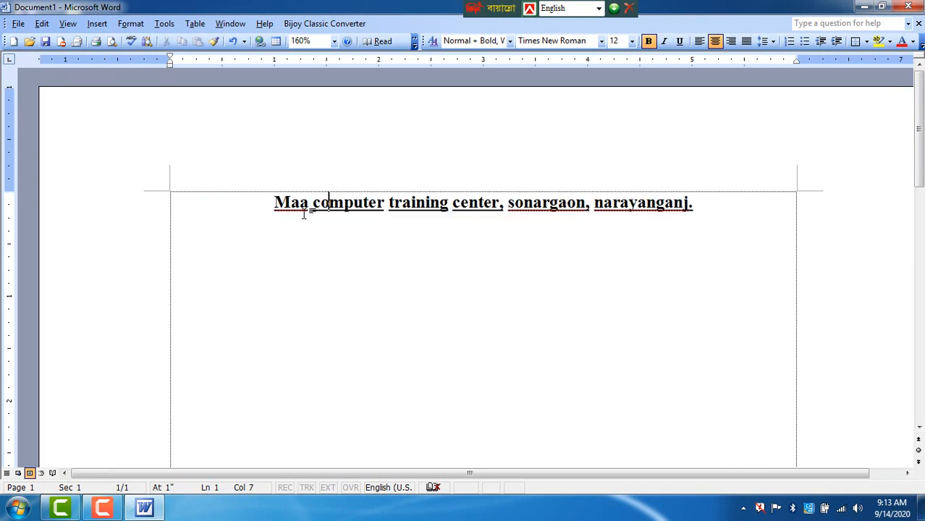
# - Open Save As from the File menu and show My Computer's list of drives
pyautogui.click(18, 25)
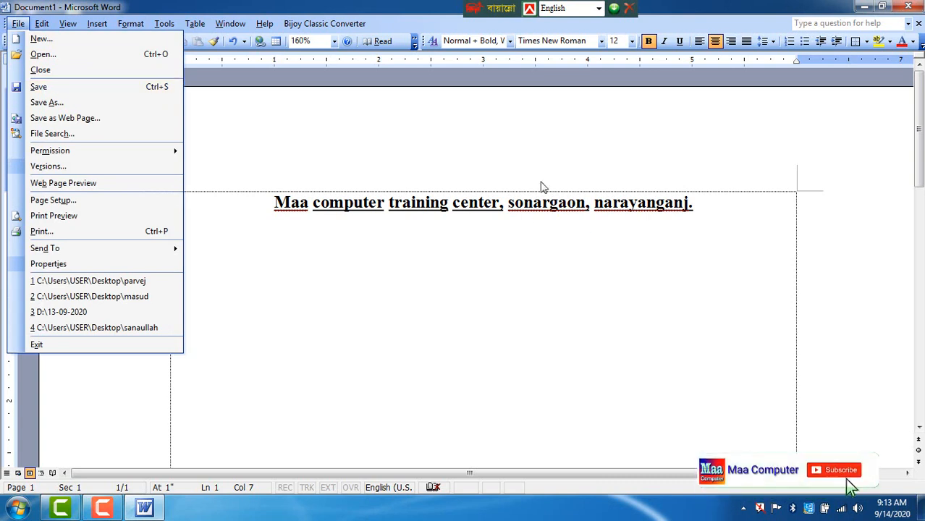
pyautogui.click(561, 212)
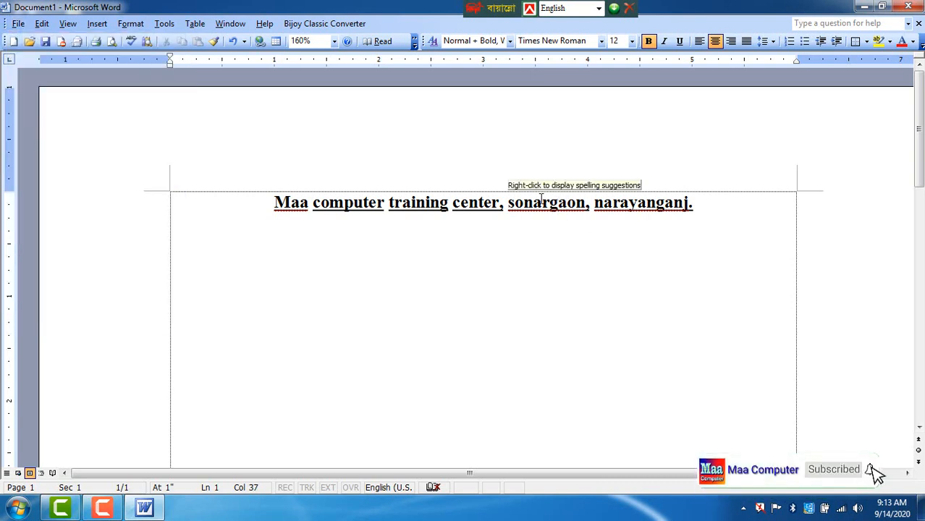
pyautogui.click(17, 24)
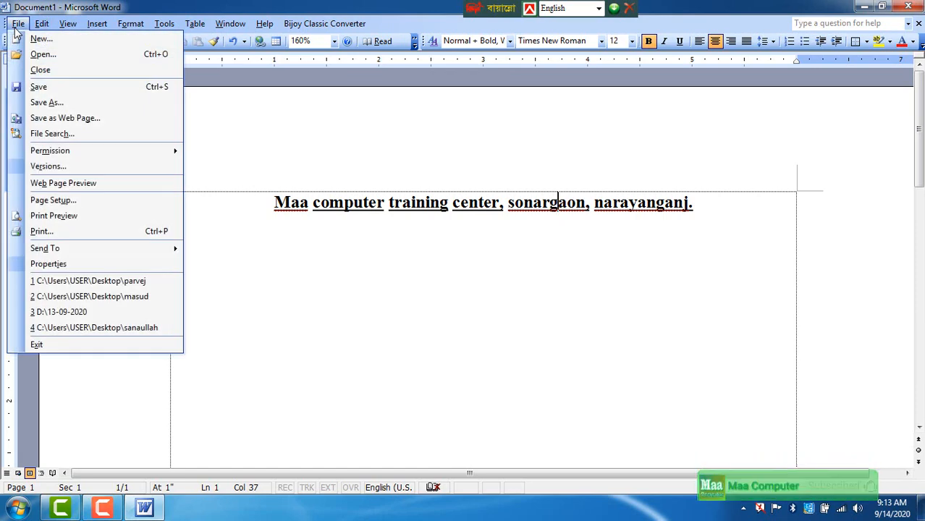
pyautogui.click(44, 93)
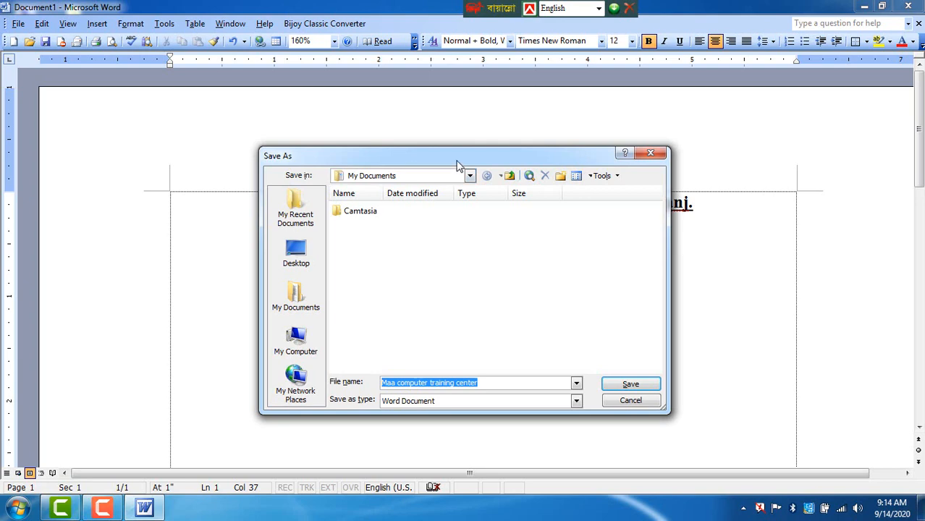
pyautogui.moveTo(457, 163); pyautogui.dragTo(435, 141)
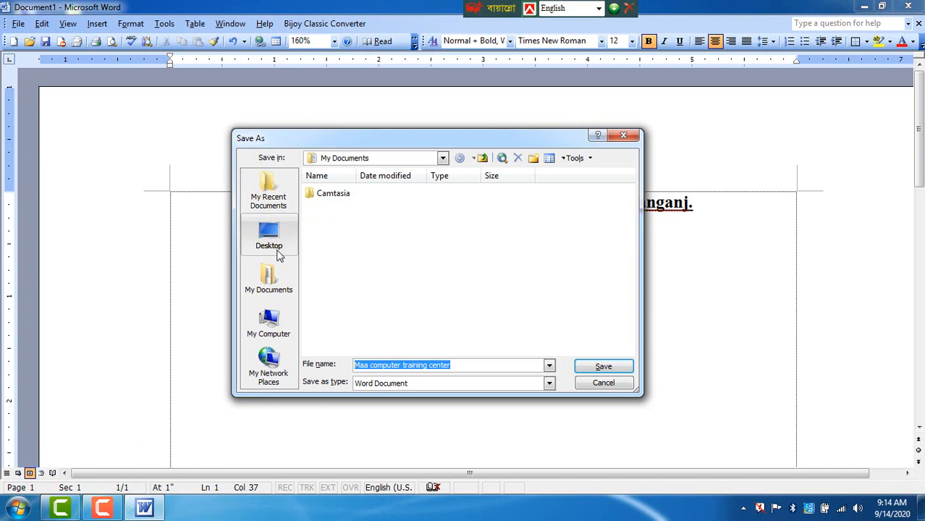
pyautogui.click(279, 327)
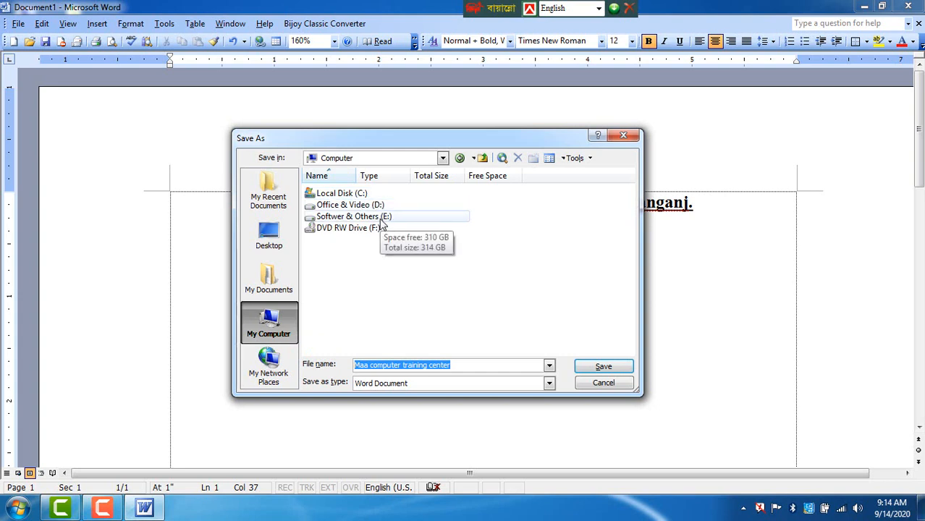
# - Open the Office & Video (D:) drive in the save dialog, then cancel it
pyautogui.doubleClick(322, 206)
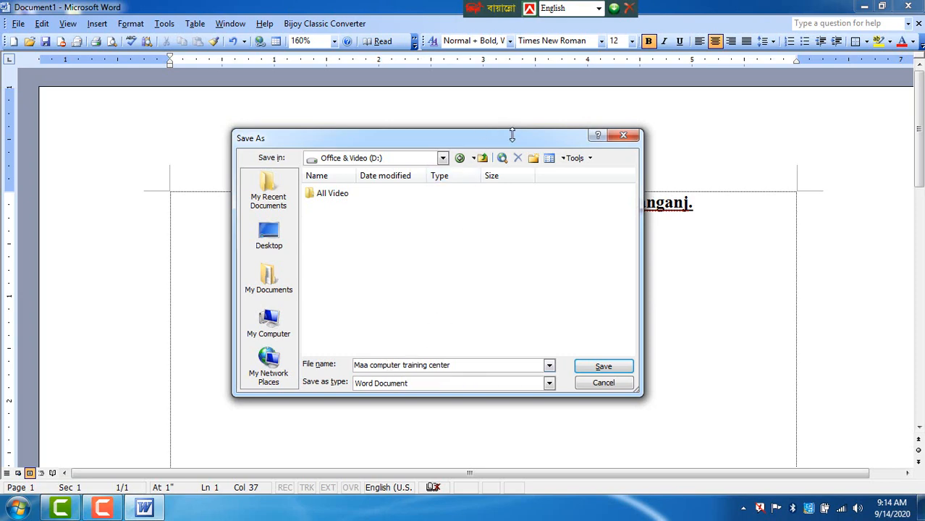
pyautogui.moveTo(512, 135); pyautogui.dragTo(559, 149)
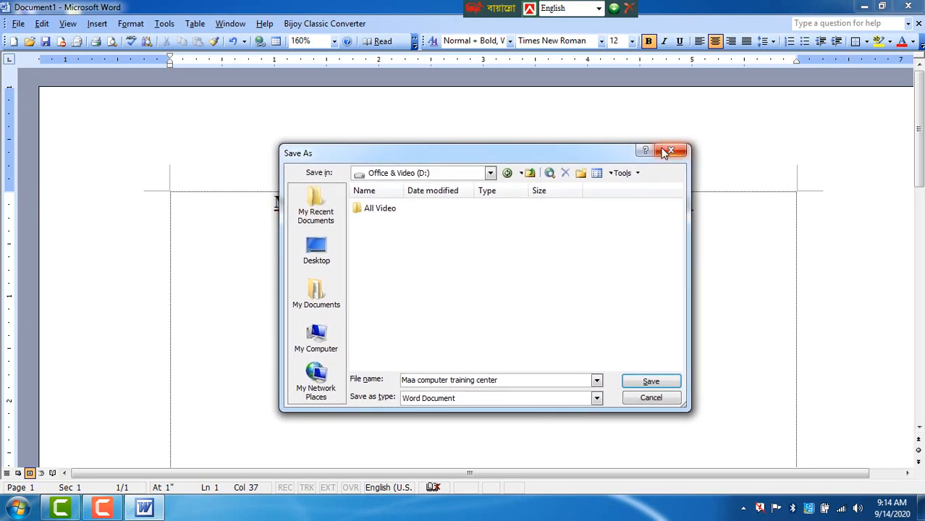
pyautogui.click(666, 151)
# - Save the document as 13-09-2020 on Office & Video (D:) and close Word
pyautogui.hotkey('ctrl', 's')
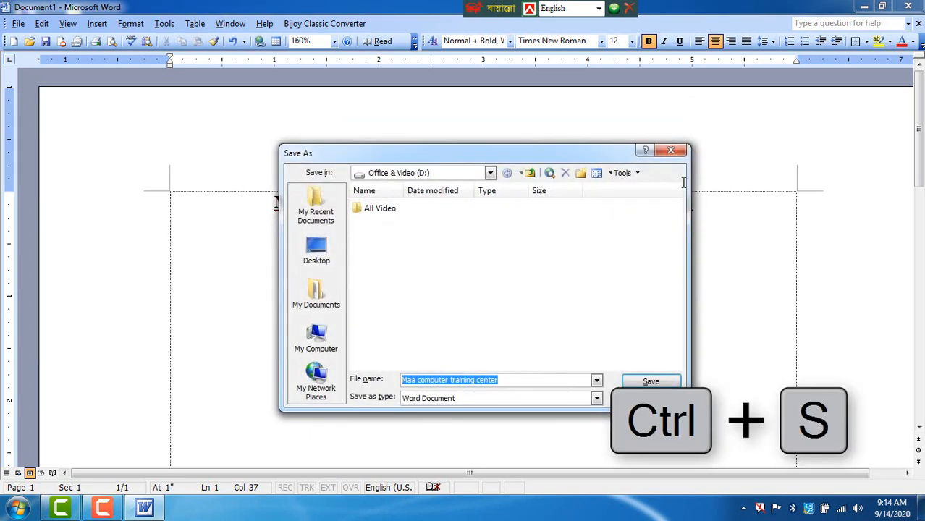
pyautogui.click(315, 338)
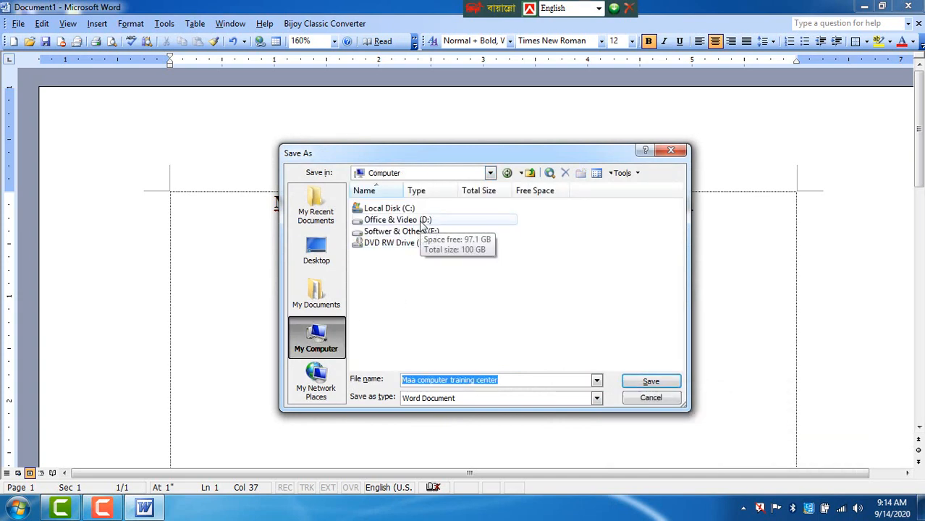
pyautogui.doubleClick(422, 220)
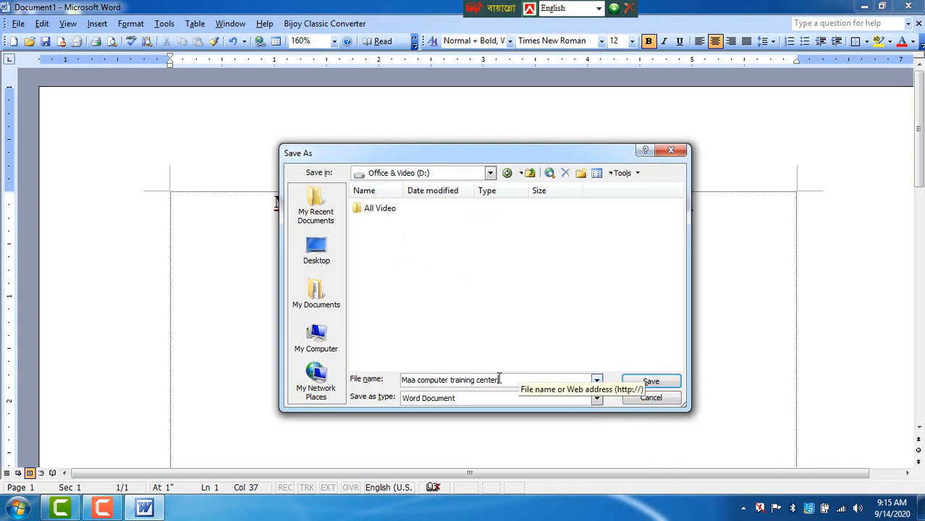
pyautogui.moveTo(499, 377); pyautogui.dragTo(377, 388)
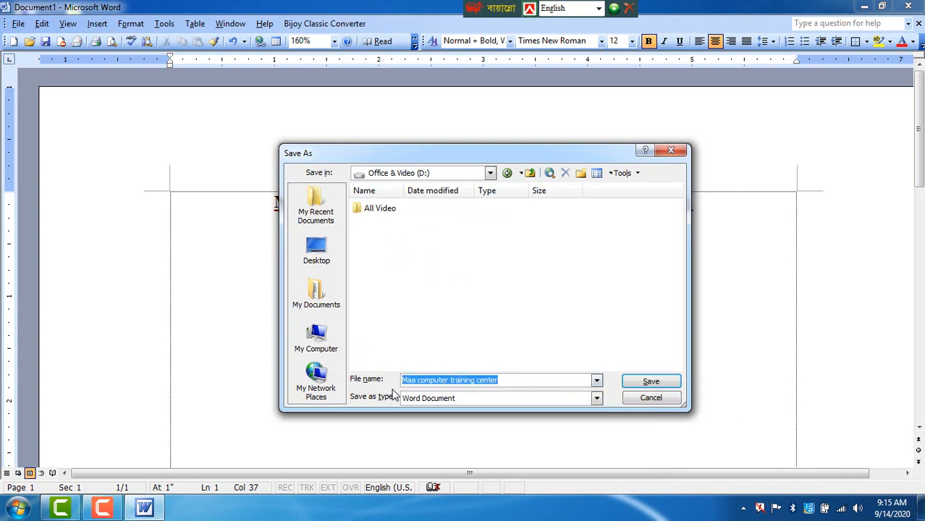
pyautogui.write('13-09-2020')
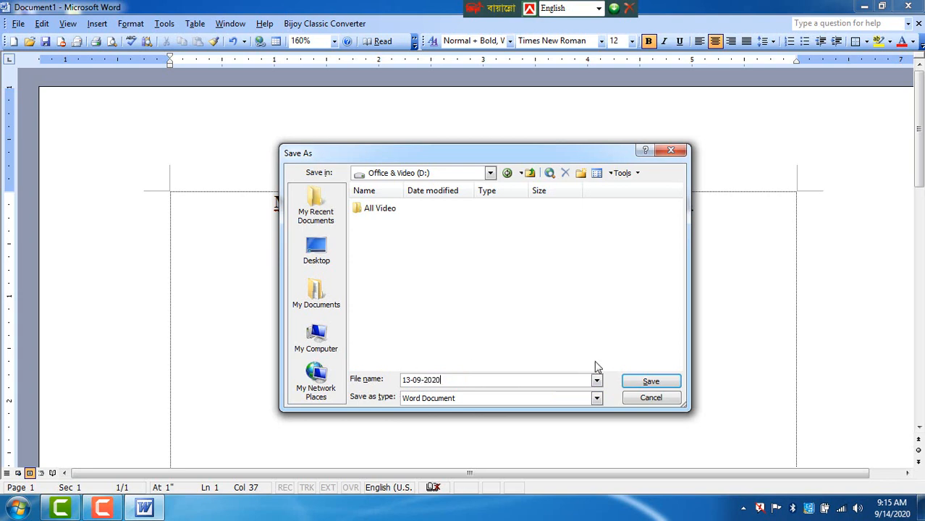
pyautogui.click(647, 382)
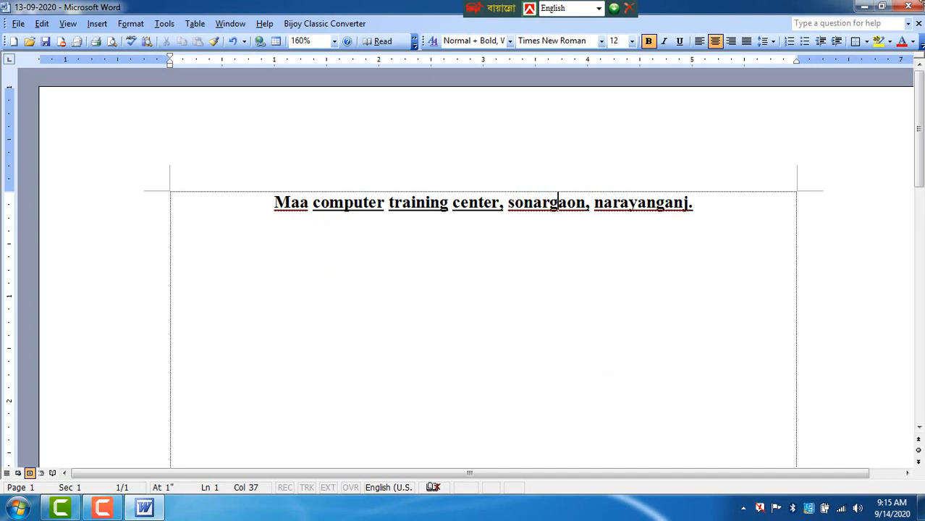
pyautogui.click(908, 6)
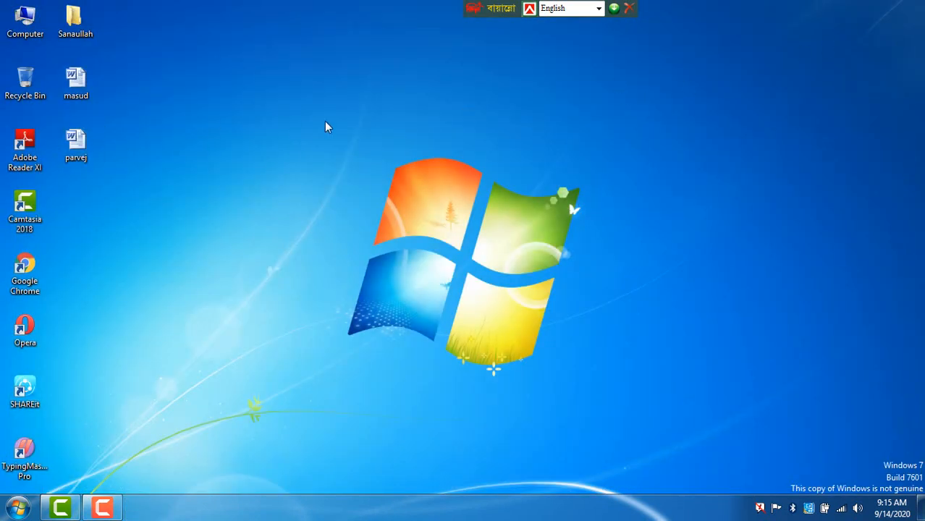
# - Refresh the desktop, then open 13-09-2020 from Computer > Office & Video (D:)
pyautogui.rightClick(313, 92)
pyautogui.click(346, 131)
pyautogui.doubleClick(19, 16)
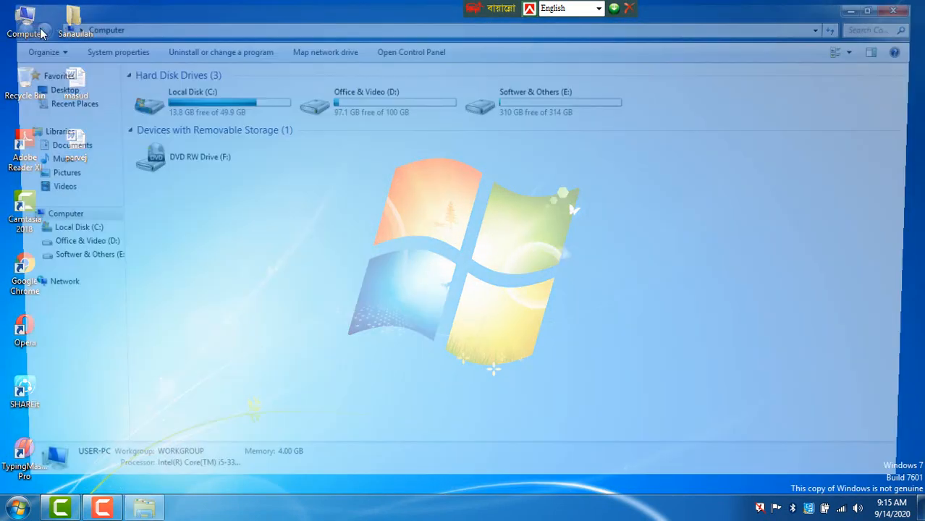
pyautogui.doubleClick(368, 99)
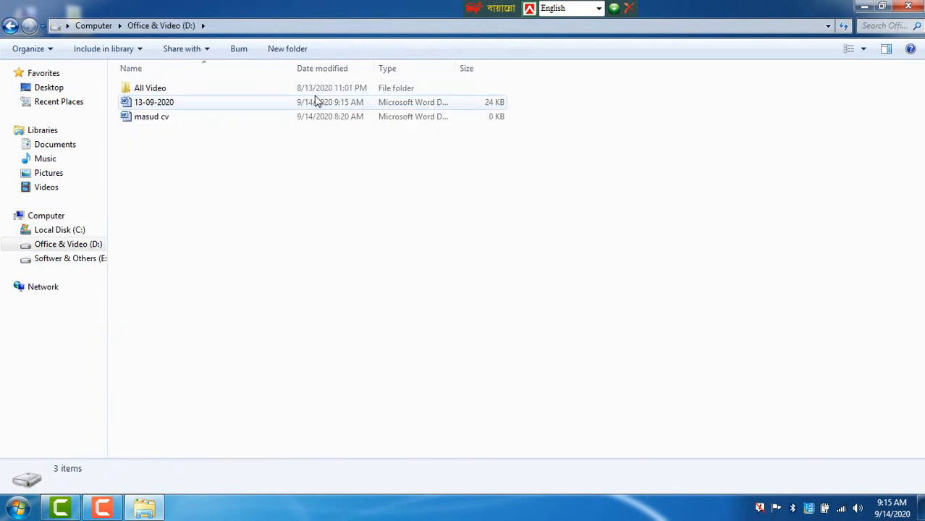
pyautogui.doubleClick(148, 102)
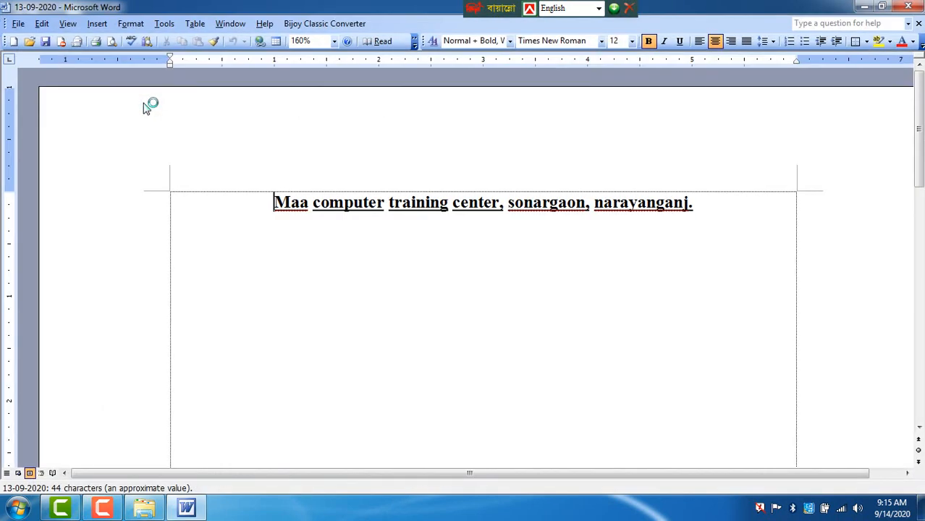
# - Open the Save As dialog for 13-09-2020 from the File menu
pyautogui.click(18, 24)
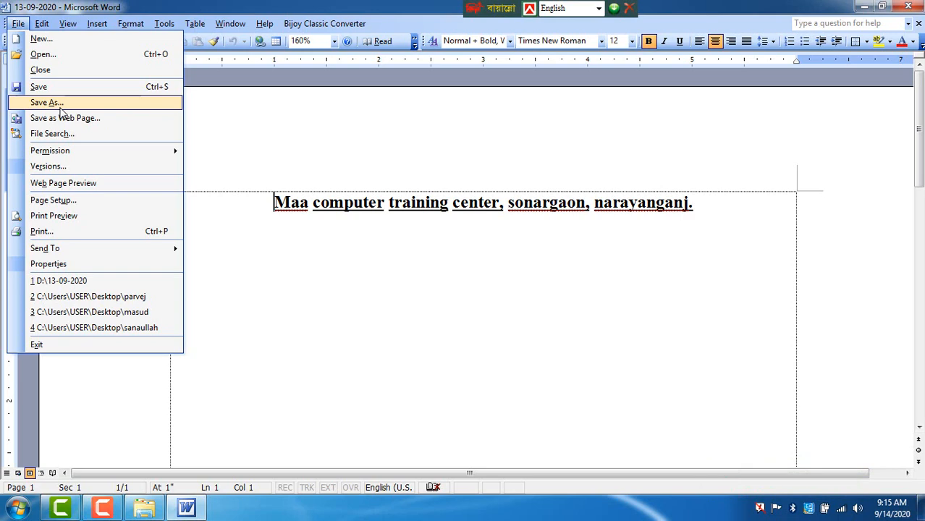
pyautogui.click(56, 104)
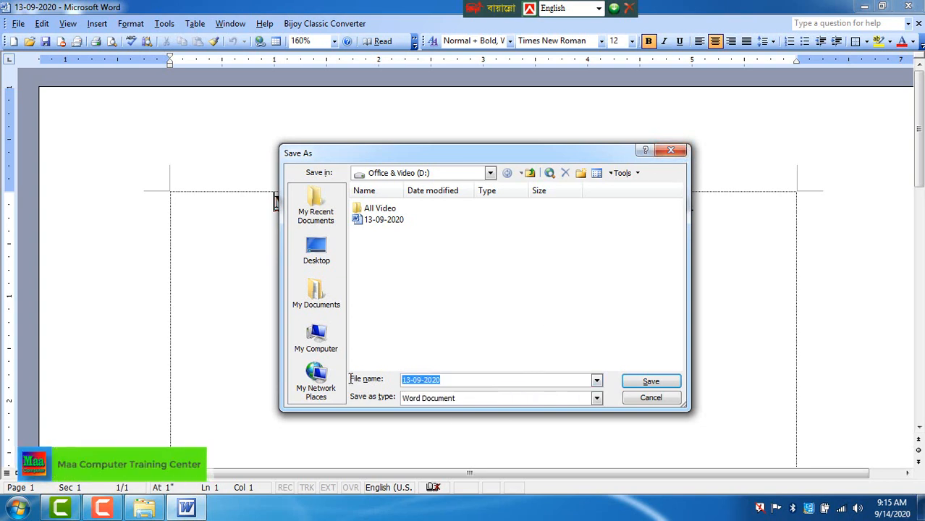
# - Dismiss Save As and type a new line under the title: 'My name is' plus the author's full name
pyautogui.click(671, 152)
pyautogui.press('Return')
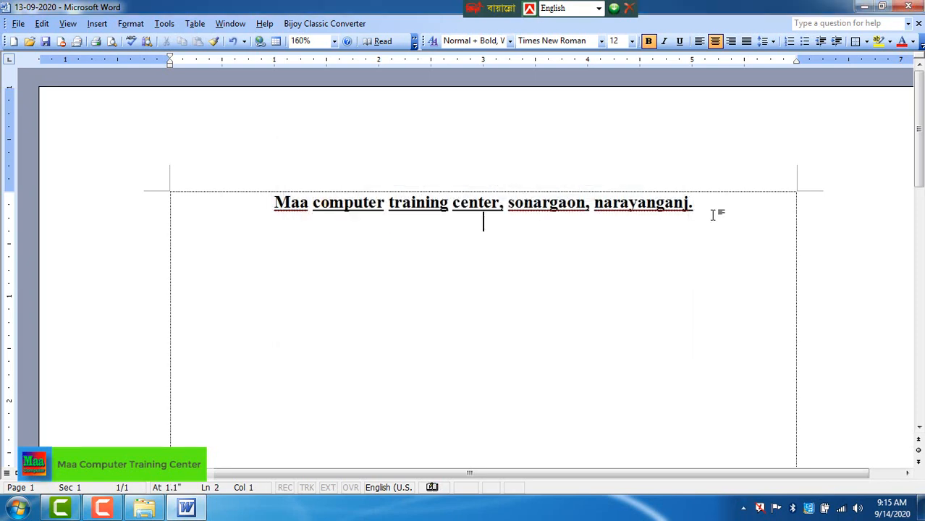
pyautogui.write('My name ')
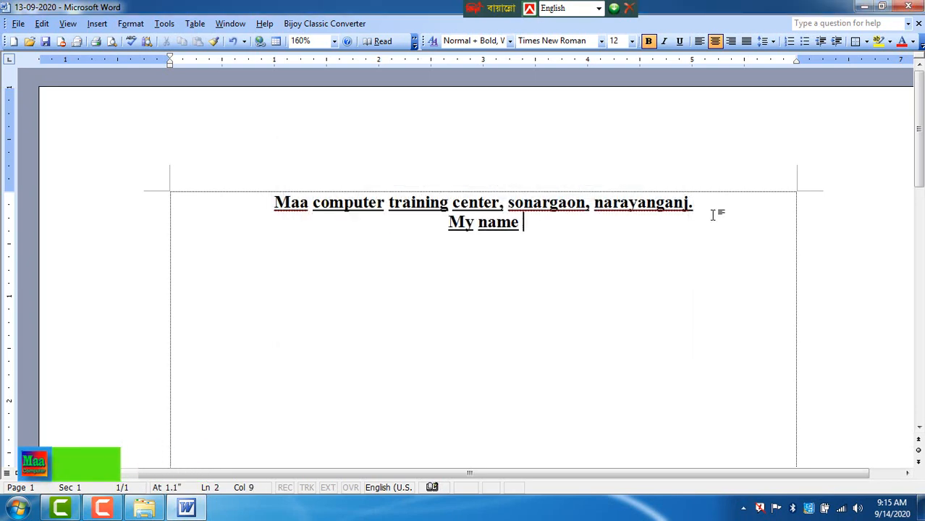
pyautogui.write('is md  sa')
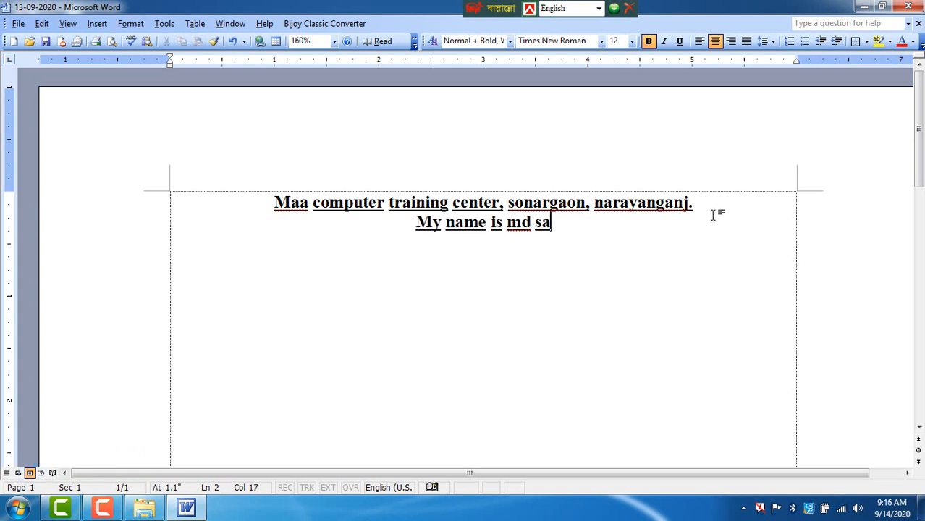
pyautogui.write('naullah ')
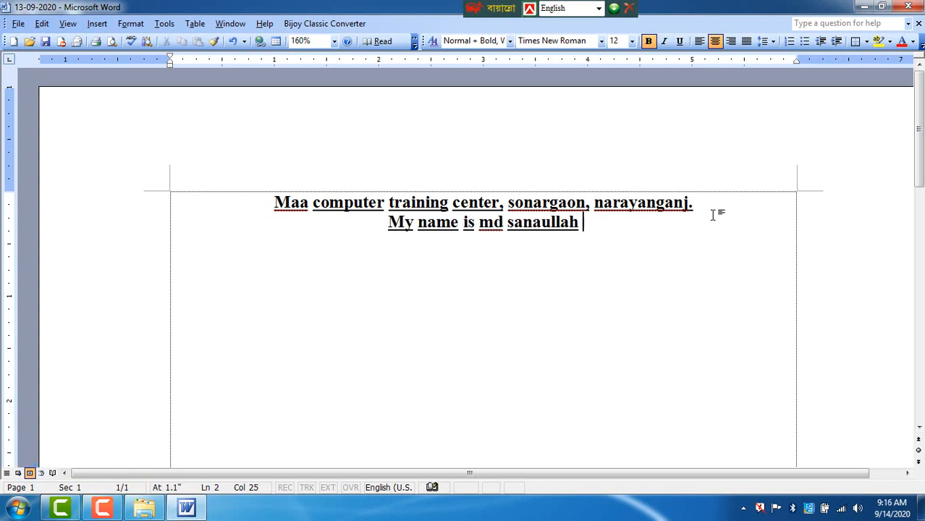
pyautogui.write('haque')
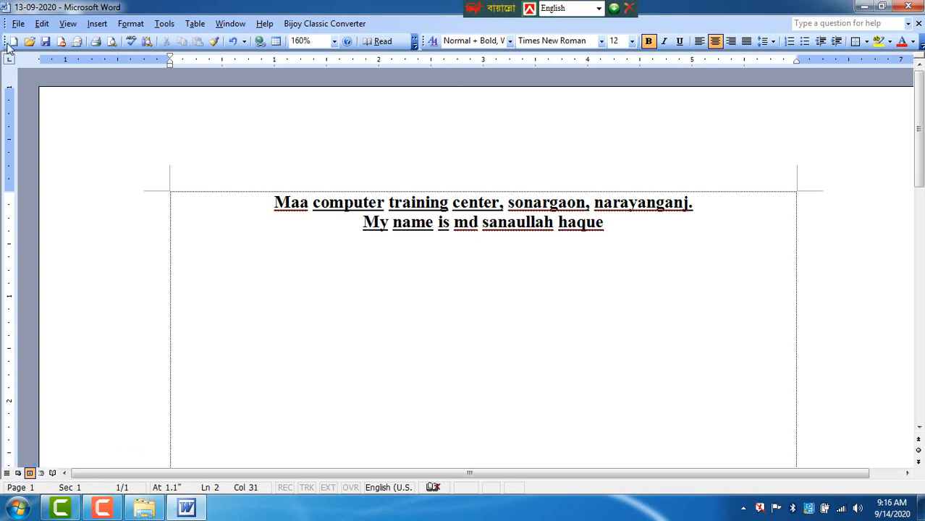
pyautogui.click(17, 26)
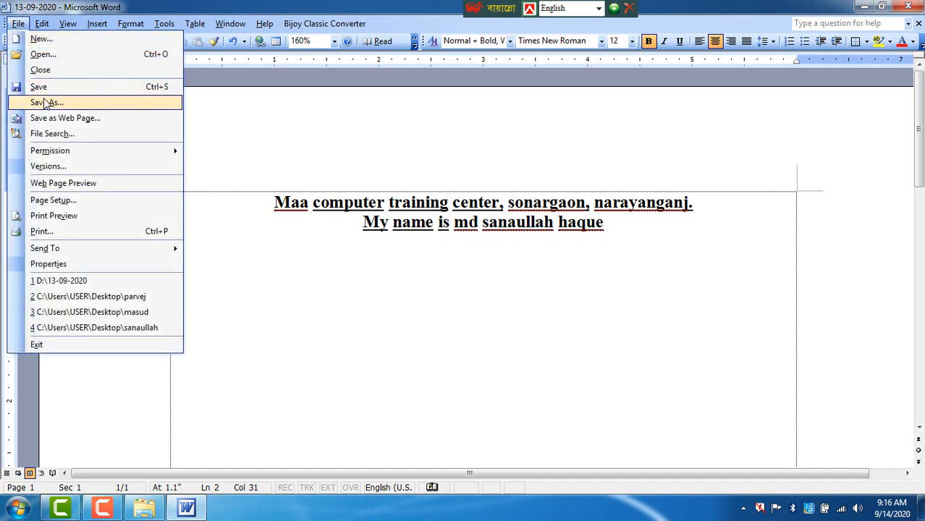
# - Save the two-line document under the new file name 14-09-2020 on Office & Video (D:)
pyautogui.click(45, 102)
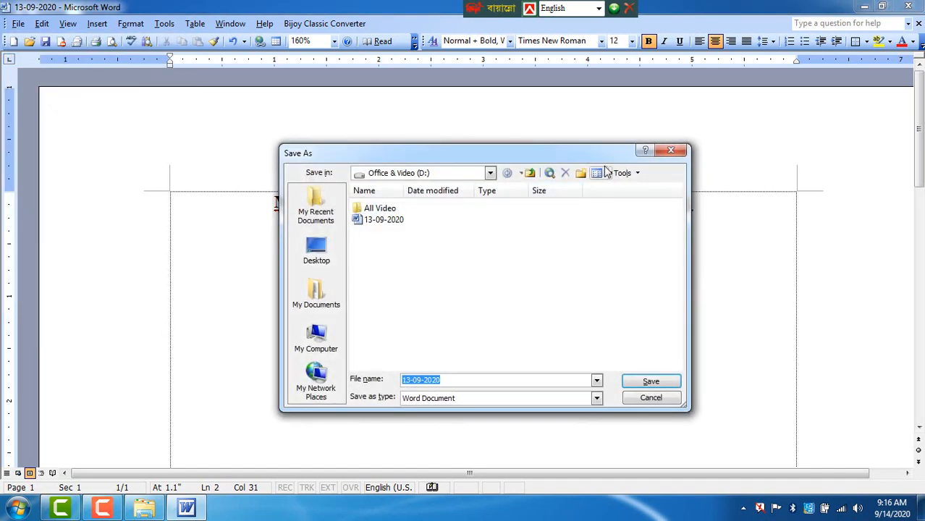
pyautogui.click(666, 154)
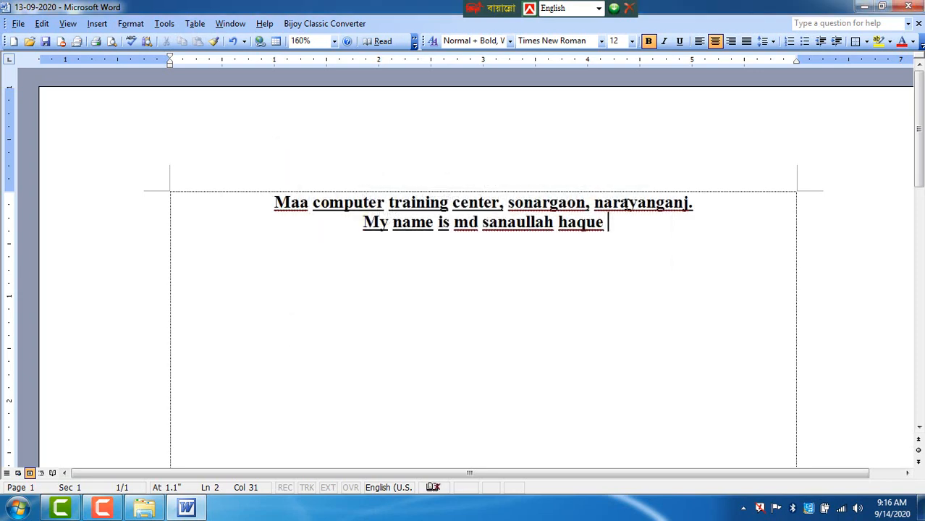
pyautogui.press('F12')
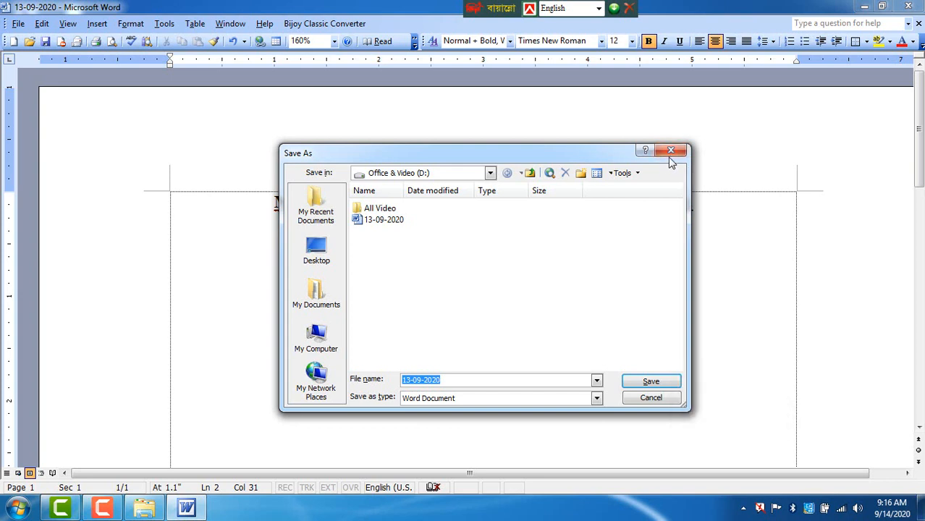
pyautogui.click(458, 380)
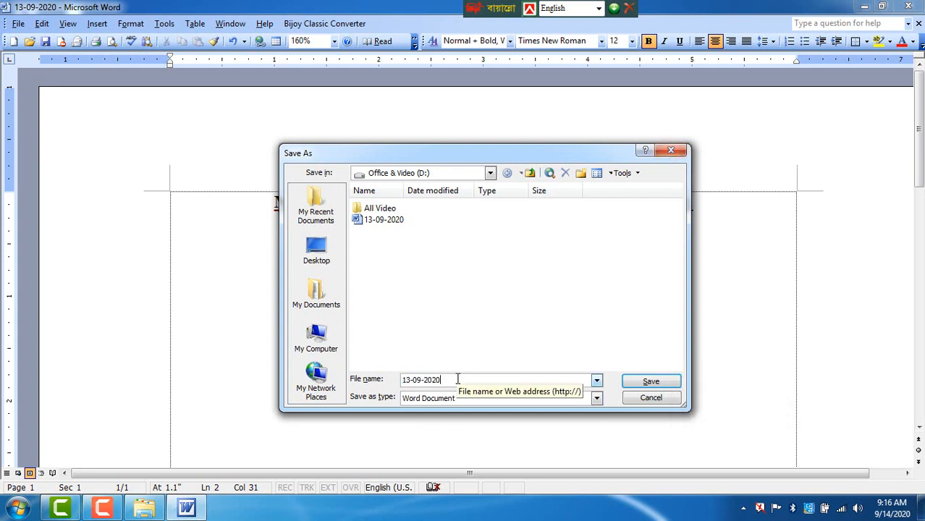
pyautogui.moveTo(455, 379); pyautogui.dragTo(424, 379)
pyautogui.click(483, 380)
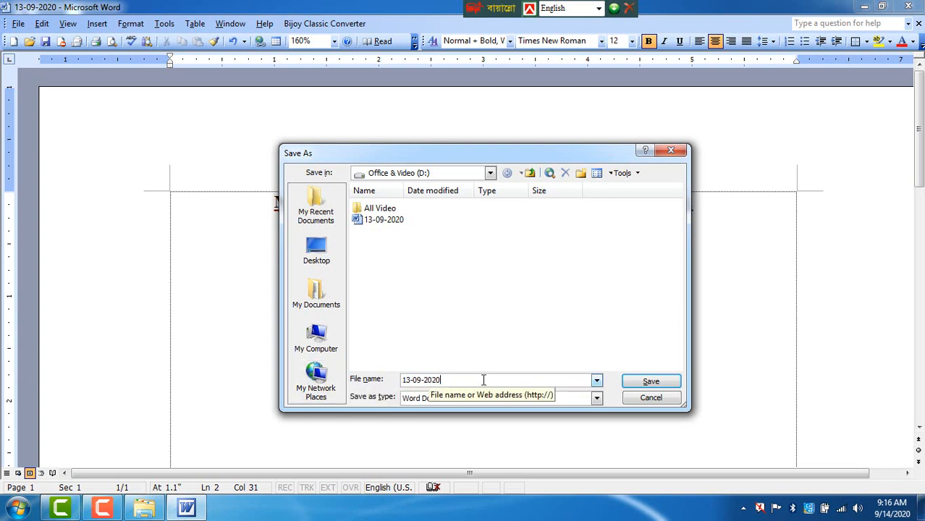
pyautogui.press('BackSpace')
pyautogui.press('BackSpace')
pyautogui.press('BackSpace')
pyautogui.press('BackSpace')
pyautogui.press('BackSpace')
pyautogui.press('BackSpace')
pyautogui.press('BackSpace')
pyautogui.press('BackSpace')
pyautogui.press('BackSpace')
pyautogui.press('BackSpace')
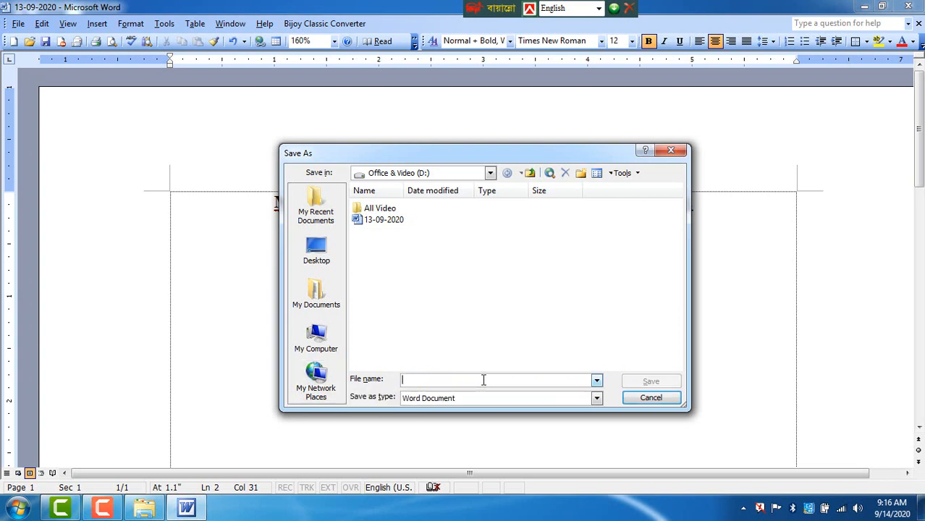
pyautogui.write('14-09-2')
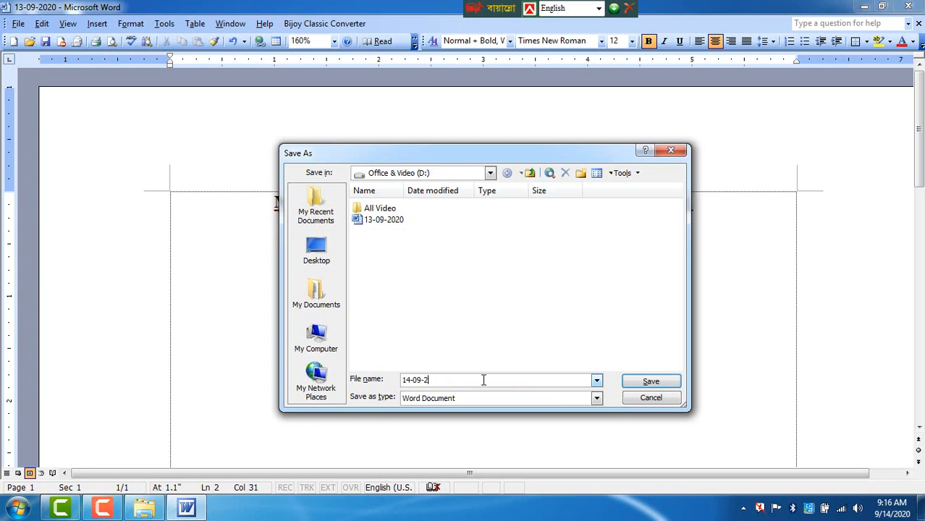
pyautogui.write('020')
pyautogui.click(652, 382)
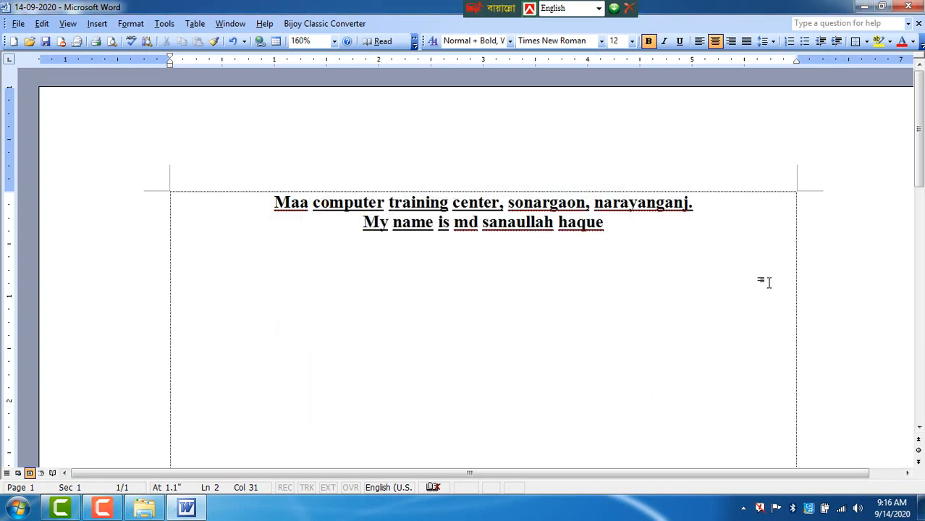
# - Close Word, then open and close 13-09-2020 from Explorer to check its contents
pyautogui.click(908, 7)
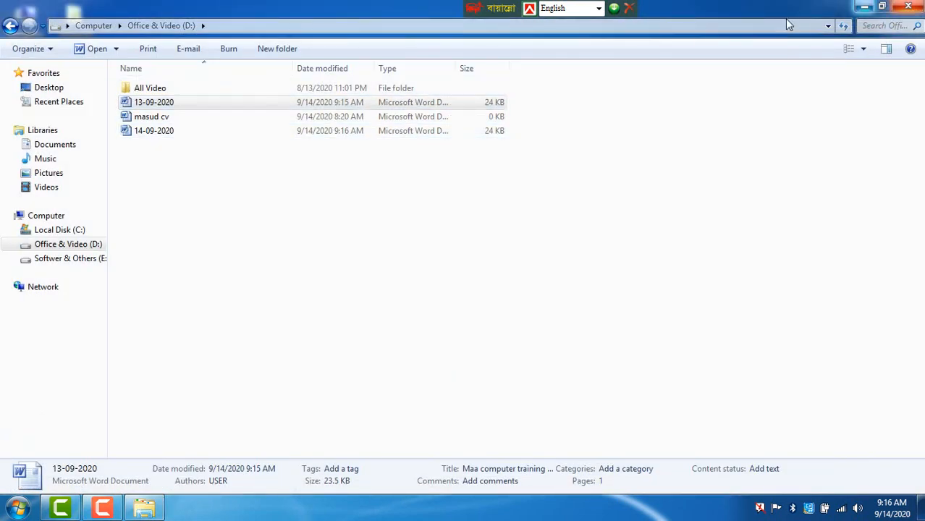
pyautogui.click(148, 102)
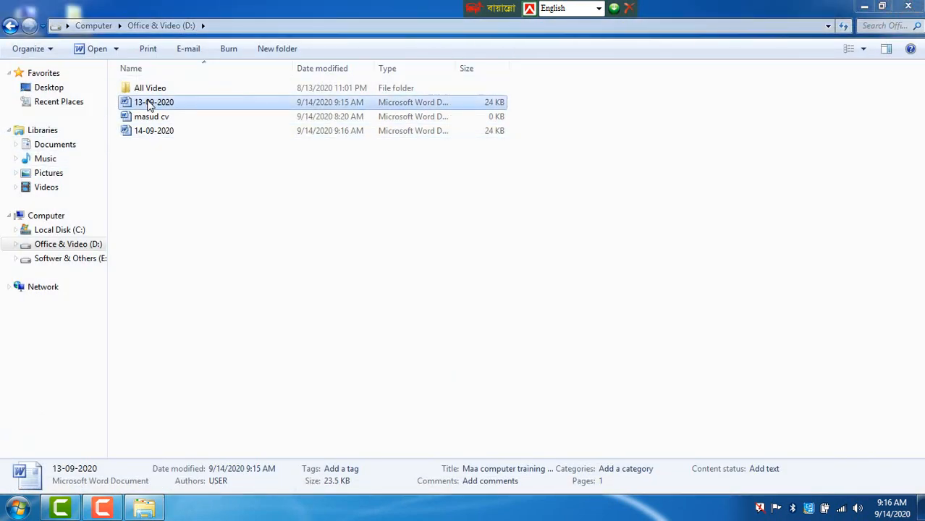
pyautogui.doubleClick(149, 103)
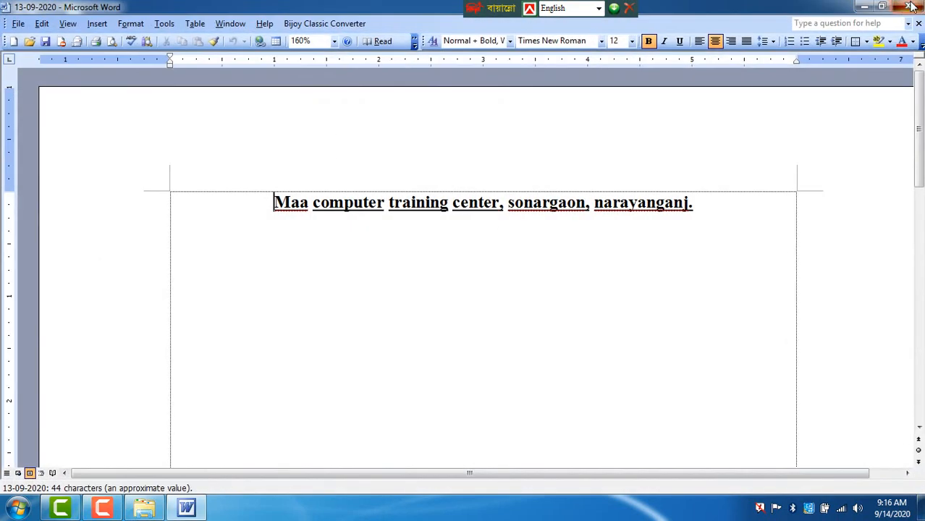
pyautogui.click(910, 6)
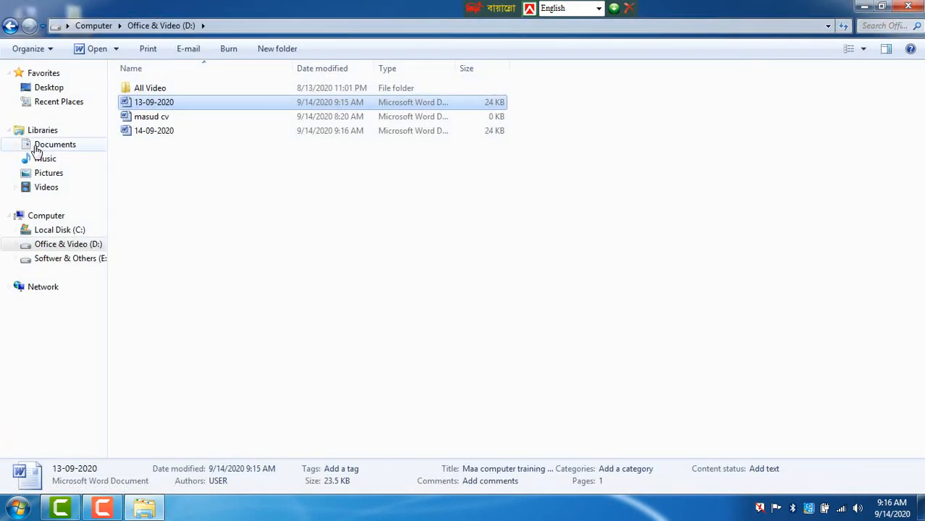
# - Open 14-09-2020 to compare, close it, then reopen 13-09-2020
pyautogui.doubleClick(149, 131)
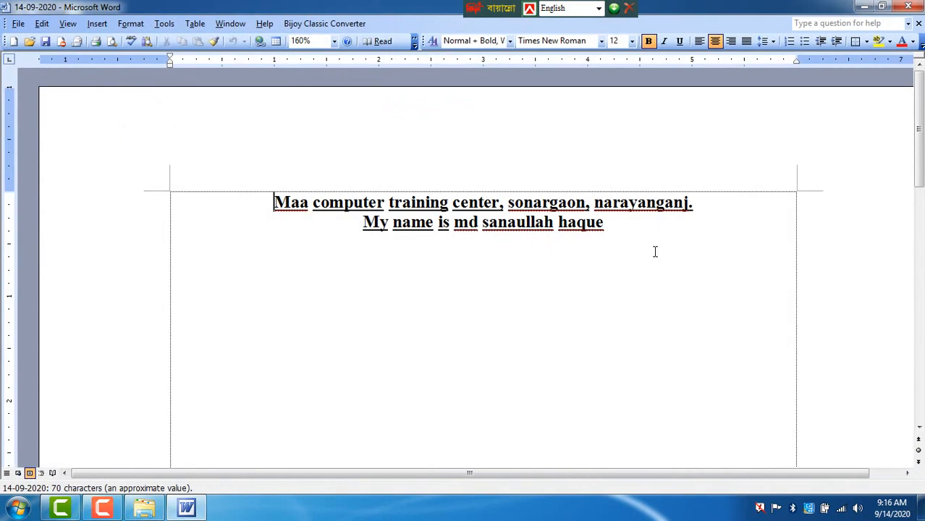
pyautogui.click(910, 9)
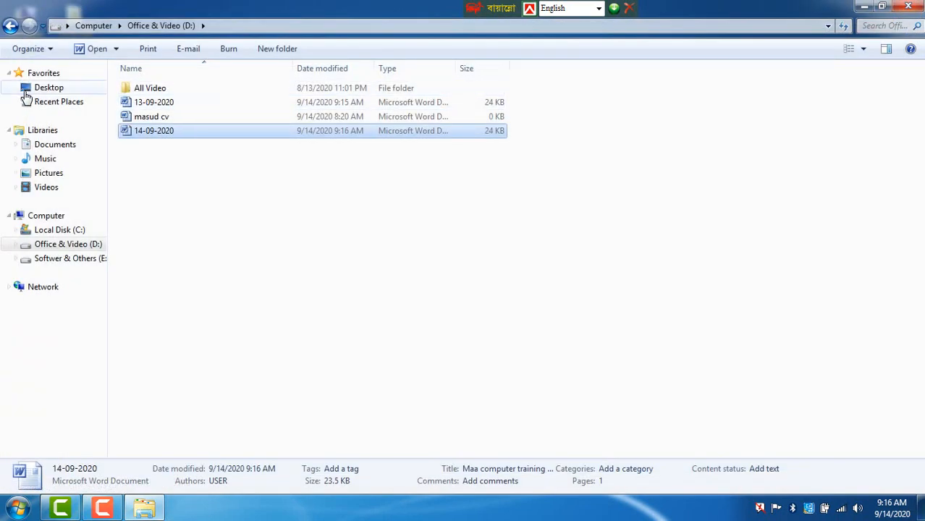
pyautogui.doubleClick(155, 103)
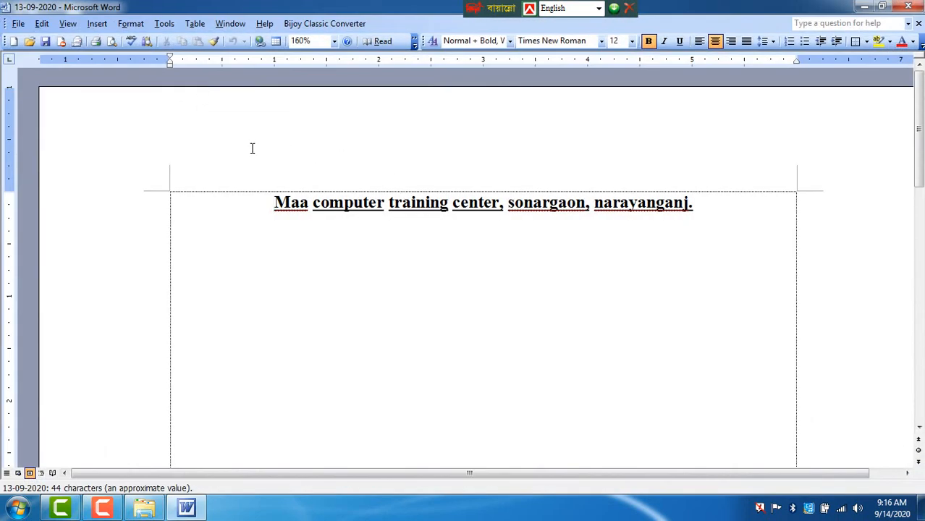
# - Bring up Save As for 13-09-2020, reopening it with F12 after closing it once
pyautogui.click(17, 23)
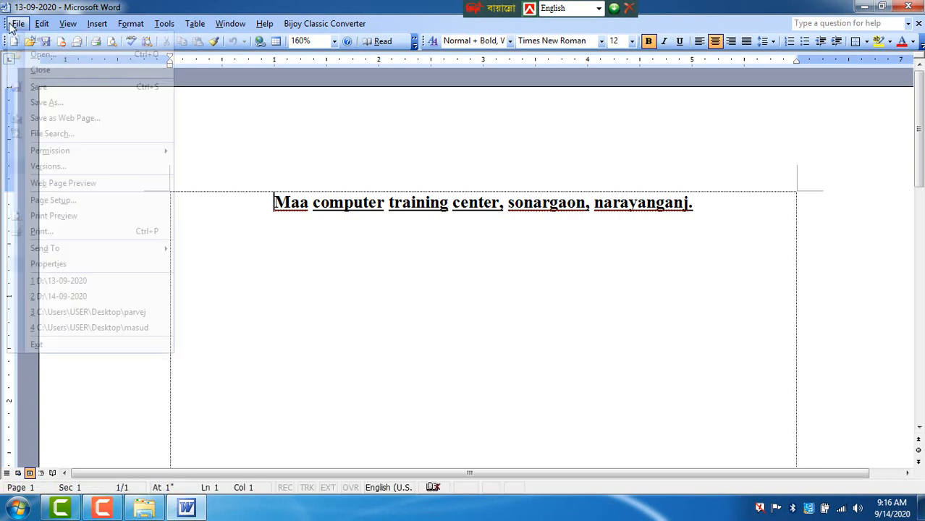
pyautogui.click(56, 99)
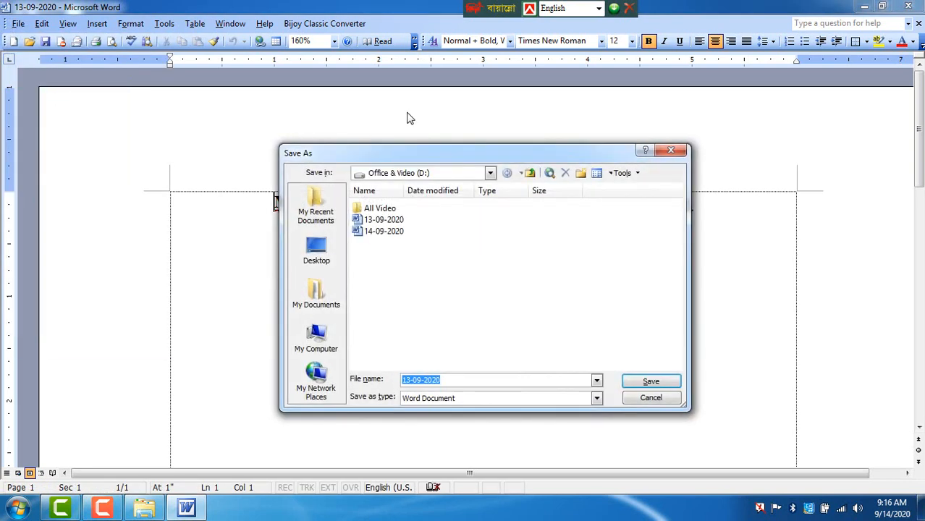
pyautogui.click(671, 154)
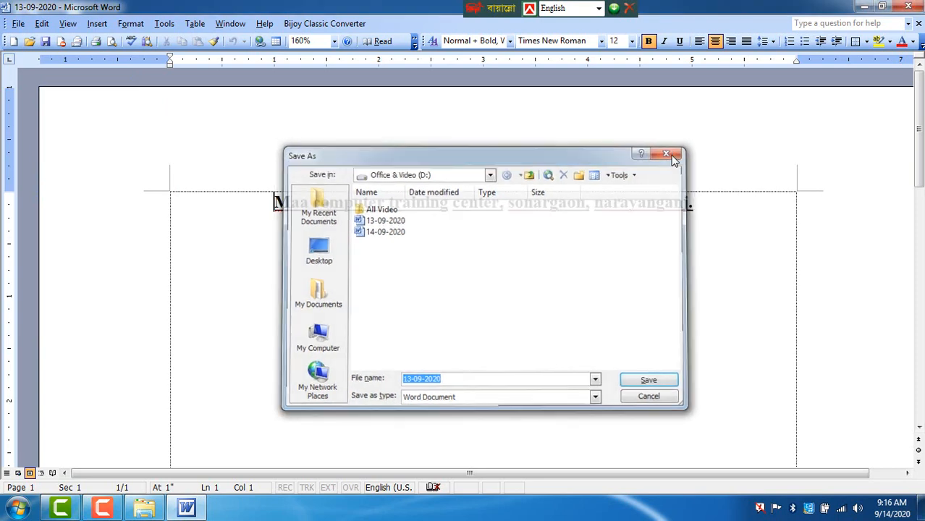
pyautogui.press('F12')
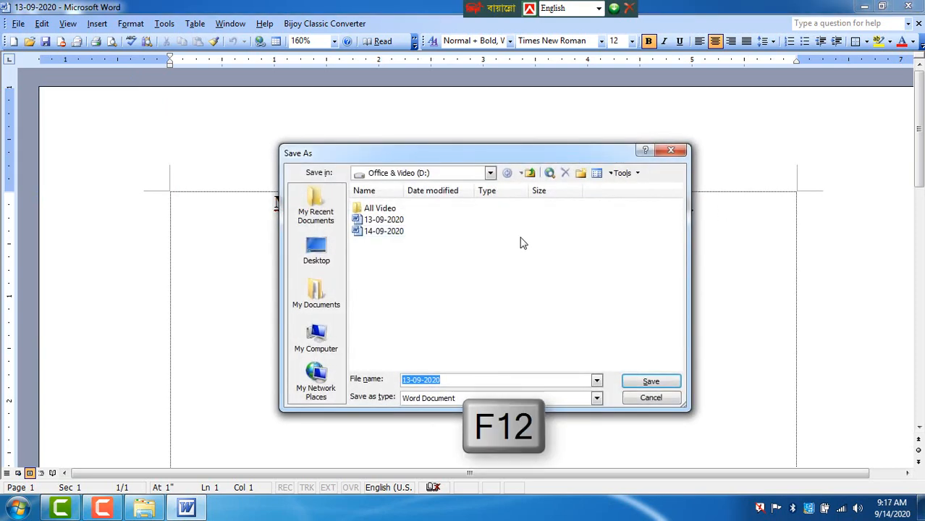
# - Set a password to open and a password to modify in Security Options, confirm both, and save
pyautogui.click(636, 175)
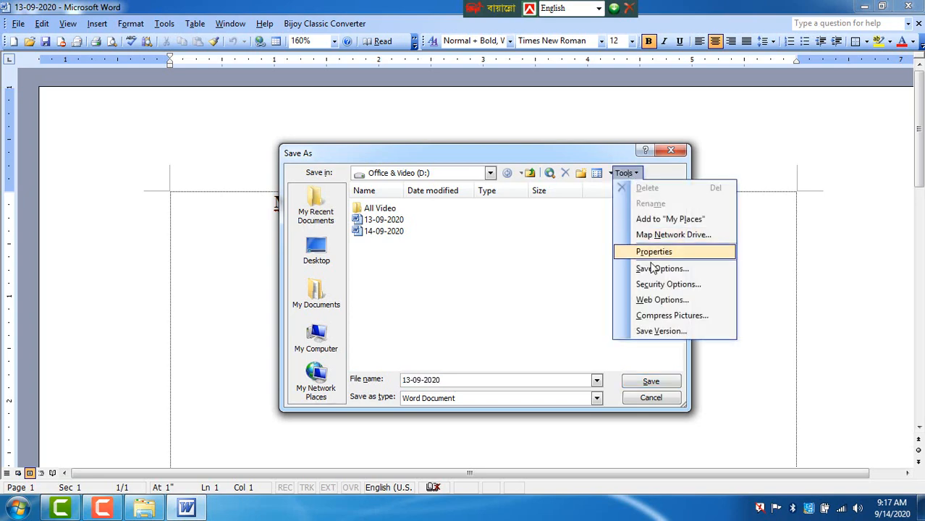
pyautogui.click(667, 285)
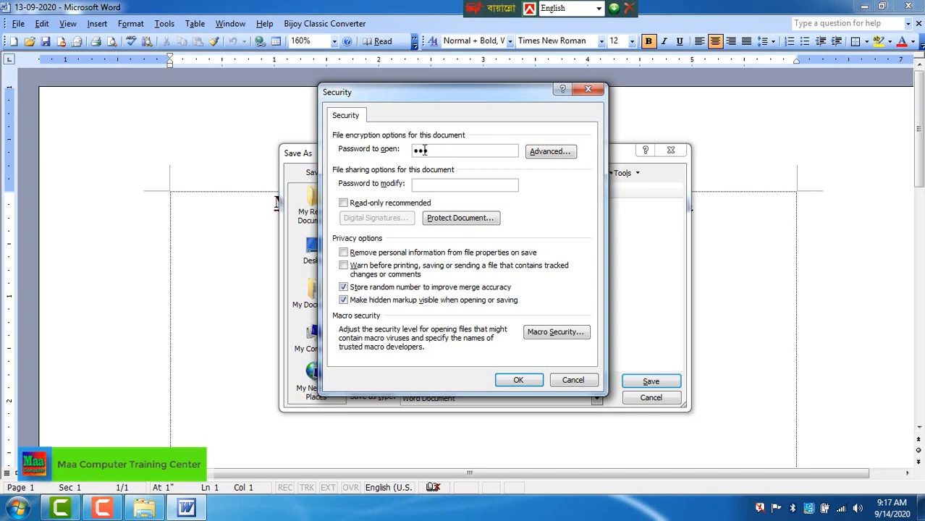
pyautogui.click(466, 186)
pyautogui.write('1')
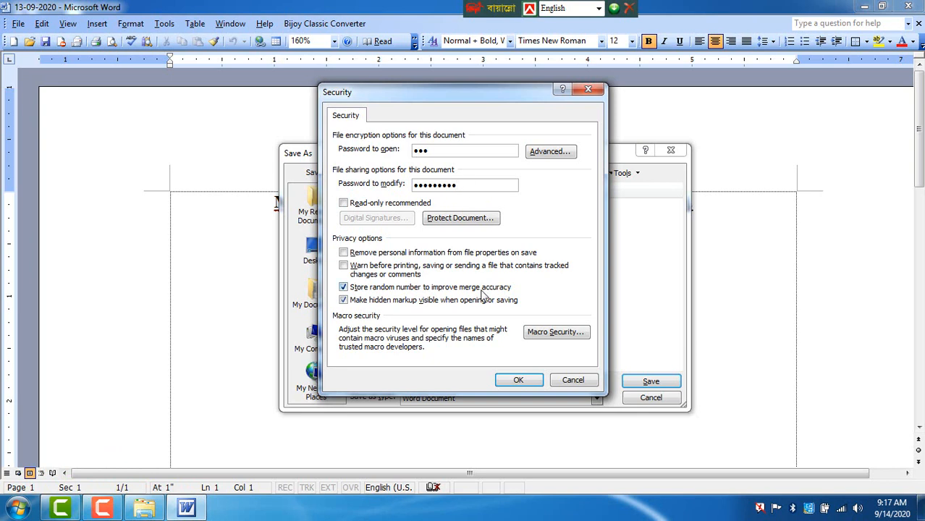
pyautogui.click(517, 380)
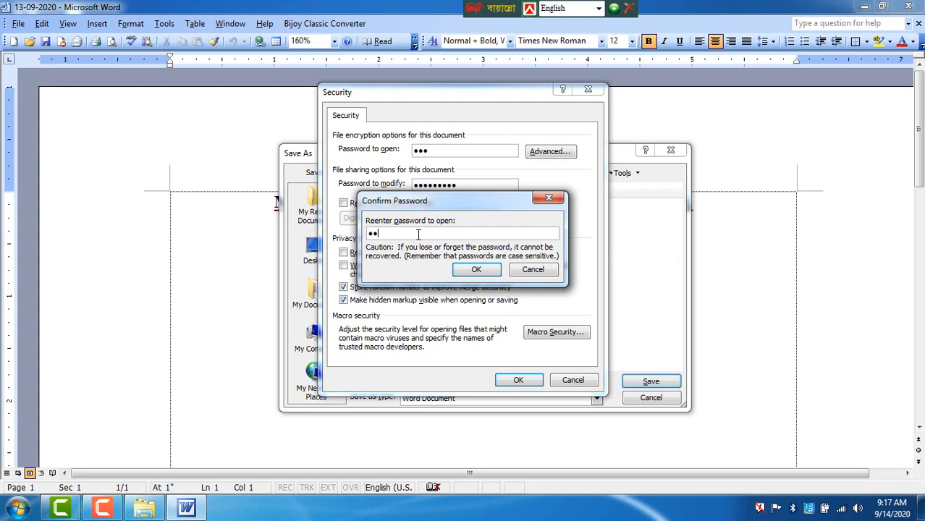
pyautogui.click(475, 269)
pyautogui.click(470, 270)
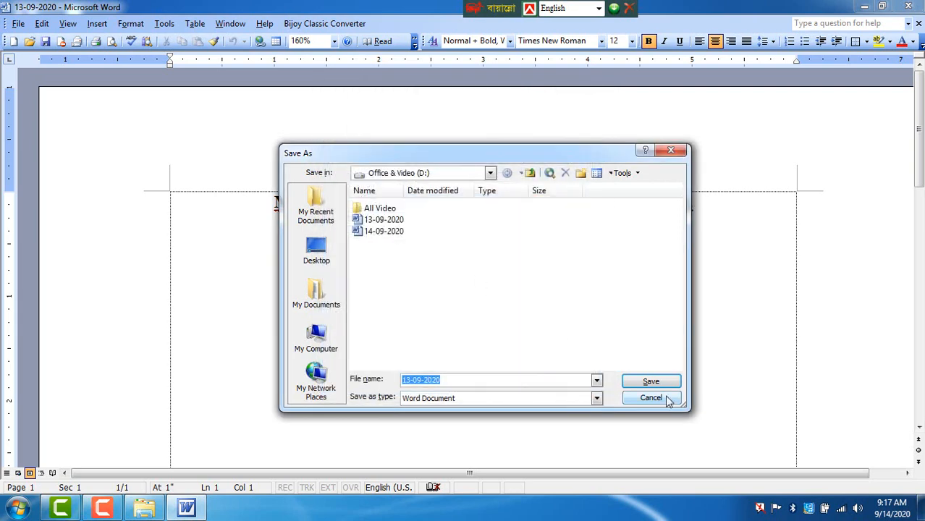
pyautogui.click(663, 380)
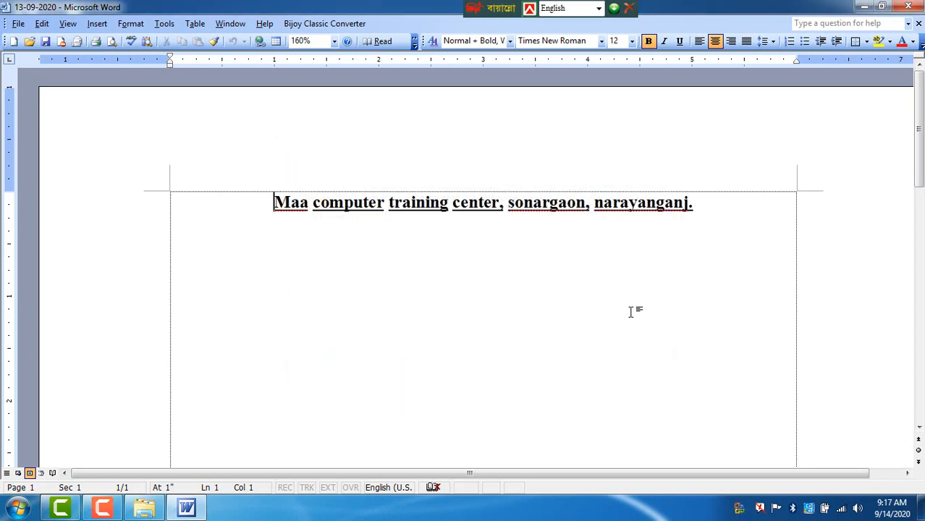
# - Close Word and Explorer, then open 13-09-2020 from Office & Video (D:) via Computer
pyautogui.click(908, 7)
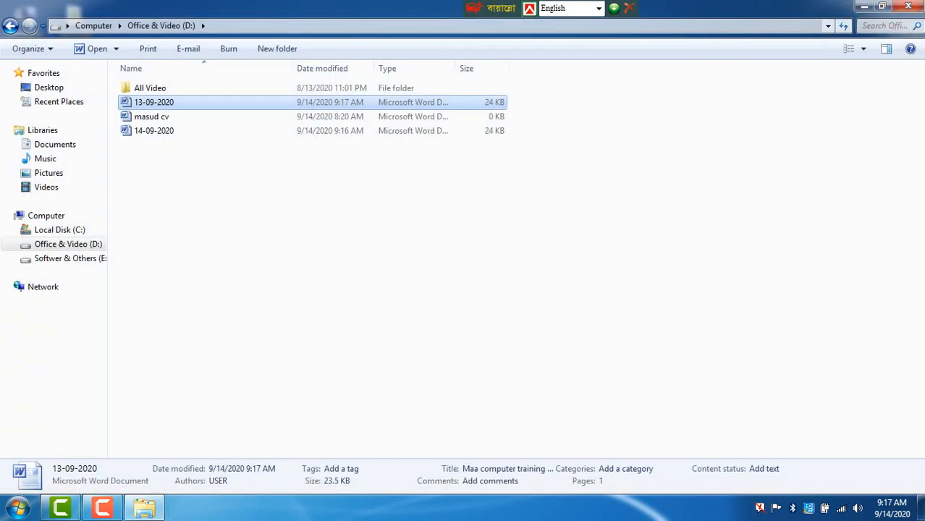
pyautogui.click(906, 8)
pyautogui.doubleClick(24, 19)
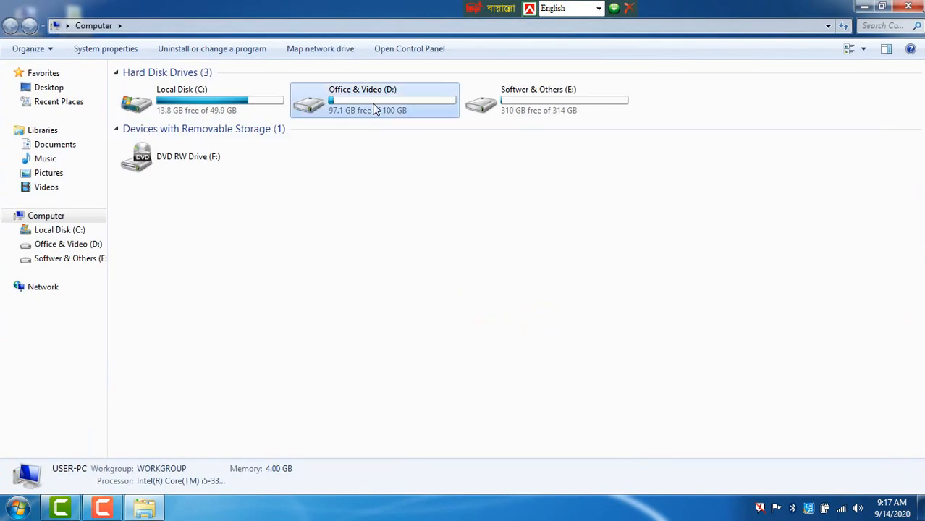
pyautogui.doubleClick(375, 109)
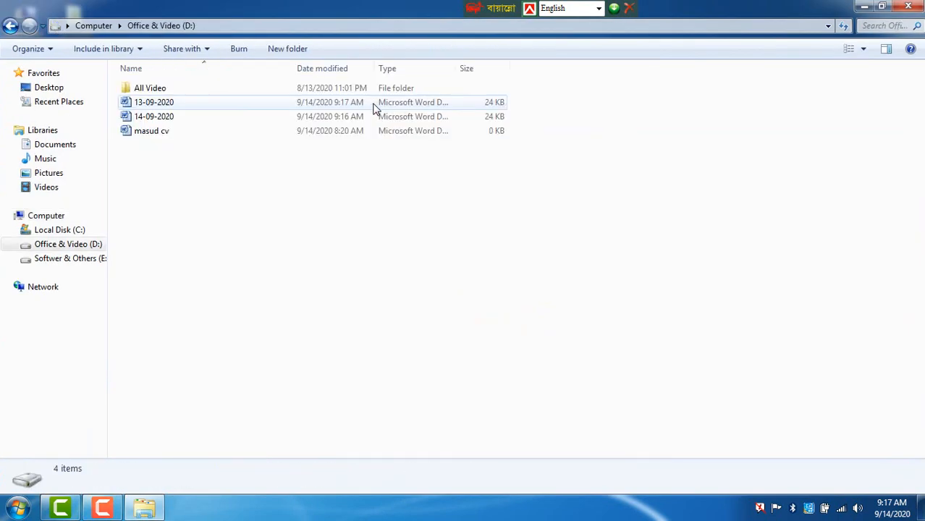
pyautogui.doubleClick(154, 103)
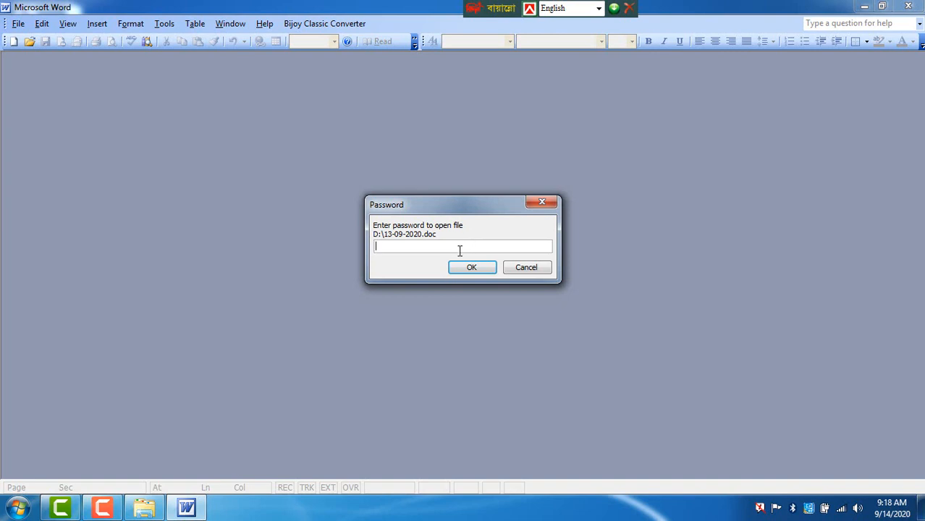
# - Enter the open password, then retry the modify password until 13-09-2020 opens for editing
pyautogui.write('****')
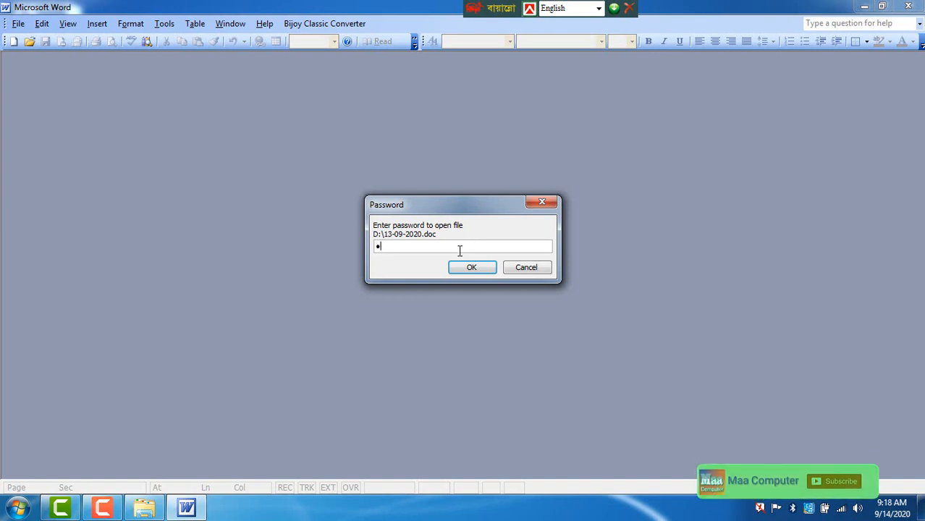
pyautogui.press('Return')
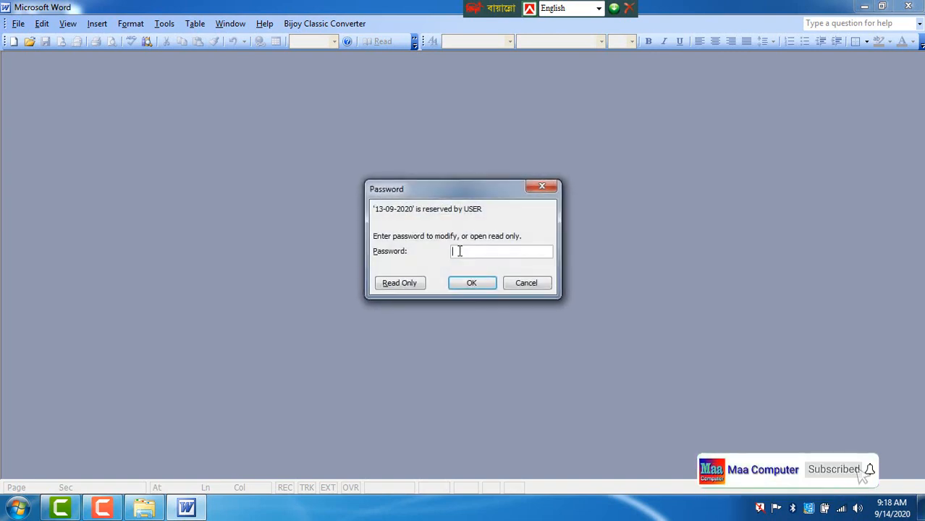
pyautogui.write('*******')
pyautogui.press('Return')
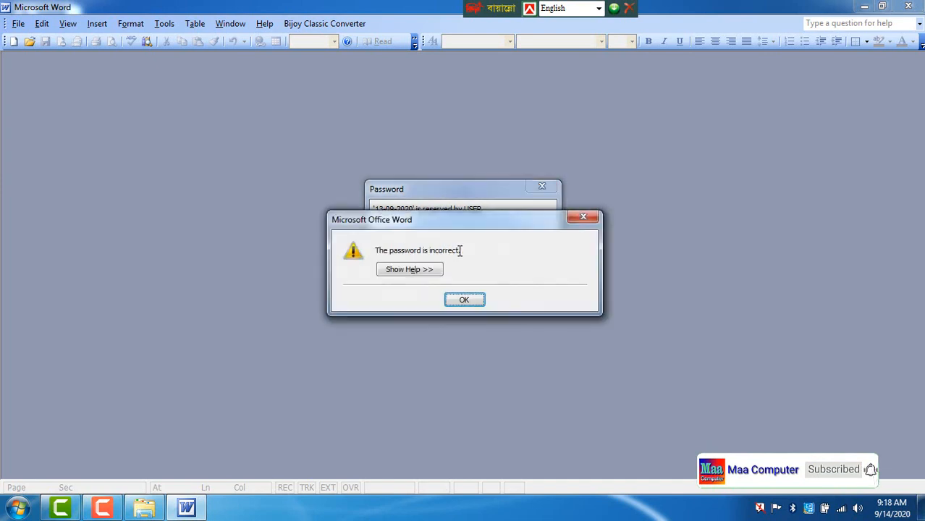
pyautogui.press('Return')
pyautogui.write('*******')
pyautogui.press('Return')
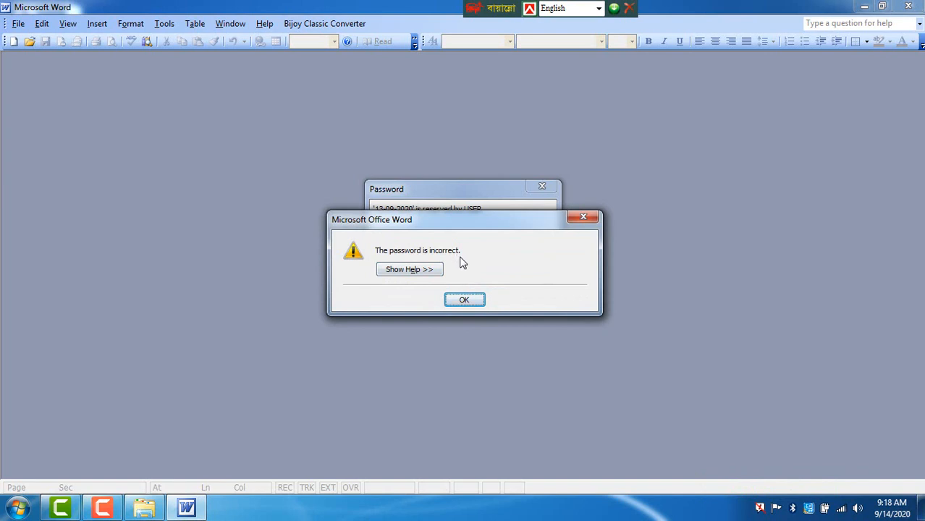
pyautogui.click(583, 216)
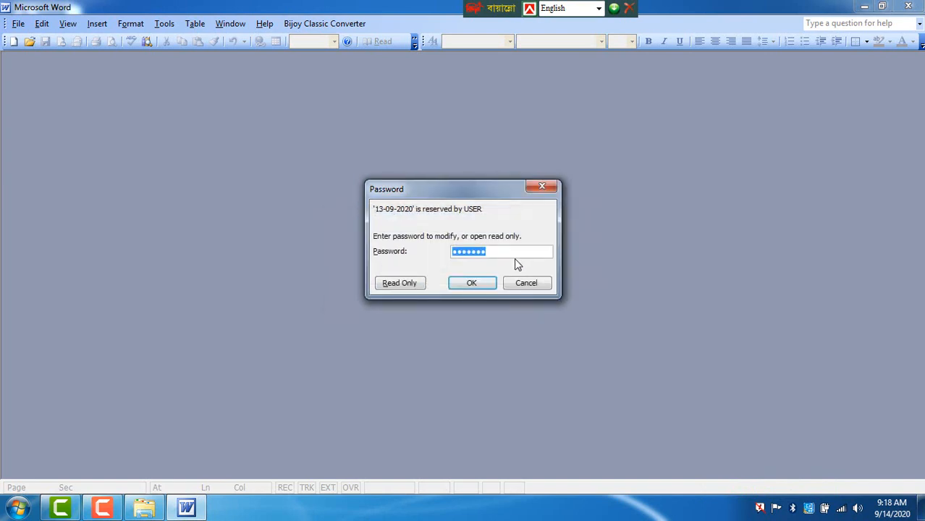
pyautogui.write('*********')
pyautogui.click(477, 284)
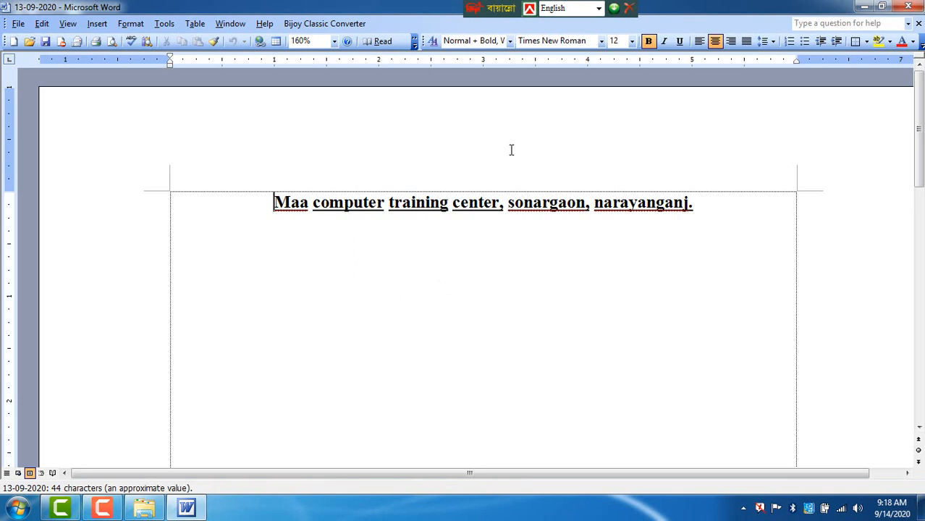
pyautogui.click(18, 23)
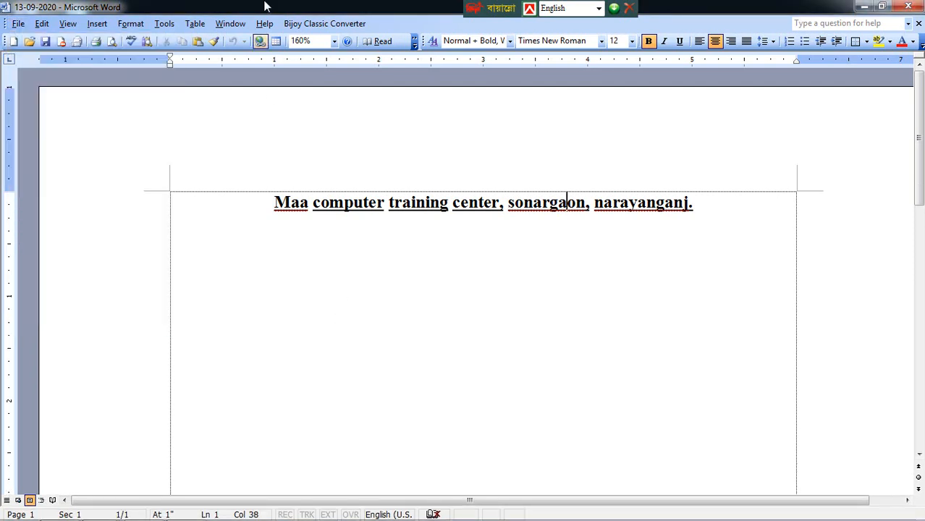
# - Bring up Save As with F12 and reach the document's Security Options
pyautogui.click(18, 24)
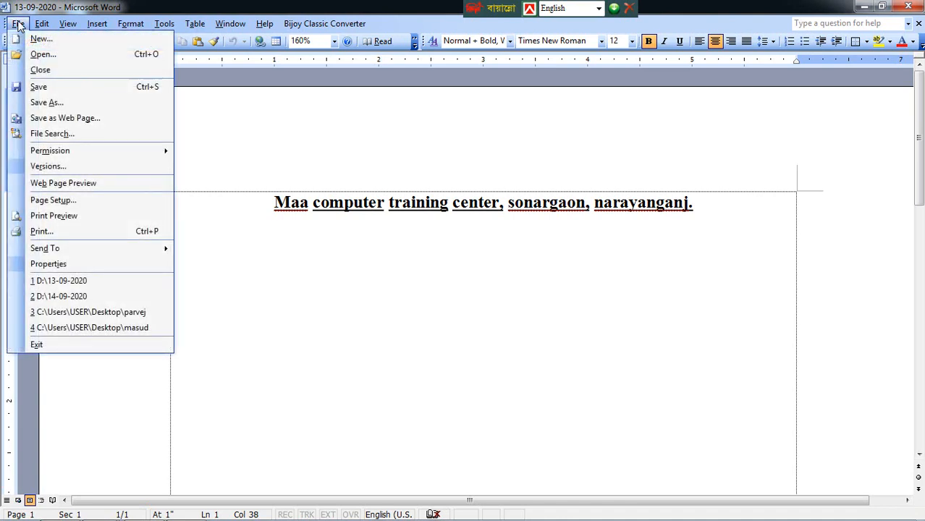
pyautogui.click(54, 104)
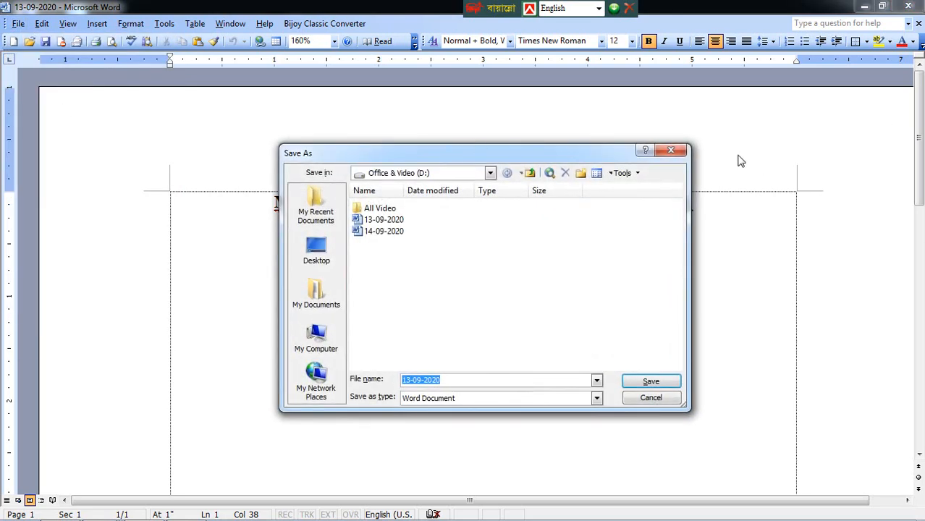
pyautogui.click(671, 152)
pyautogui.press('F12')
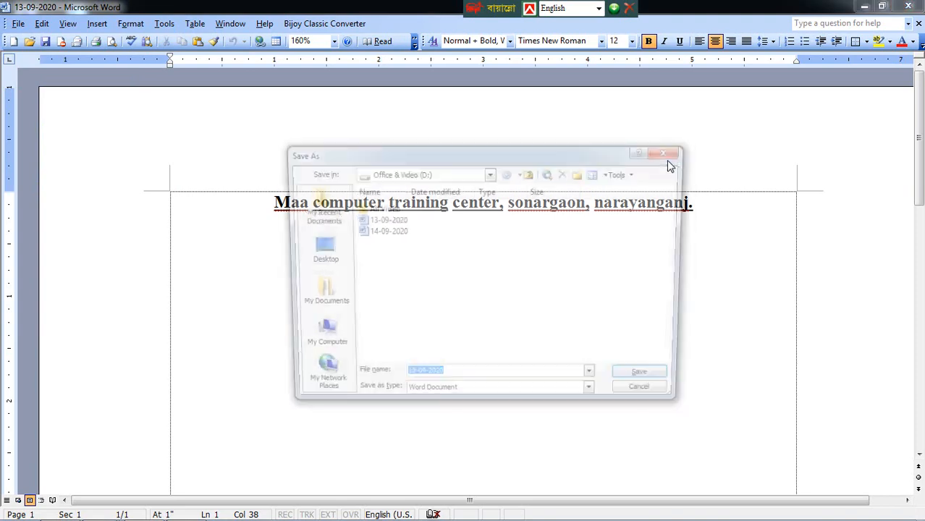
pyautogui.click(626, 174)
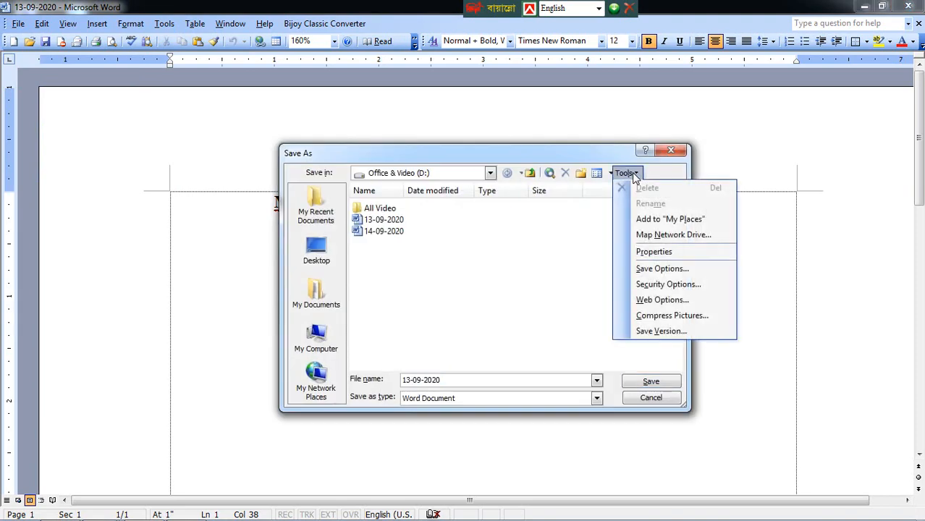
pyautogui.click(652, 282)
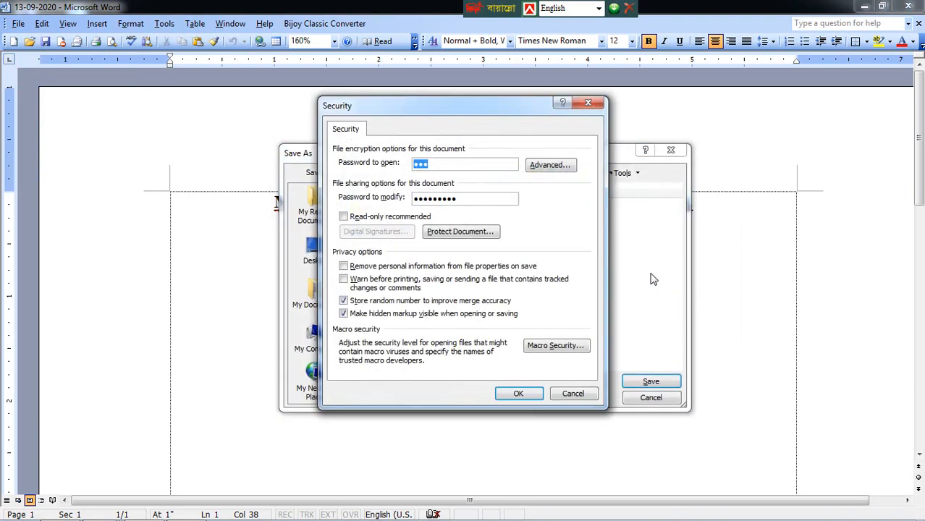
# - Clear both the open and modify password fields, accept the empty settings, and save
pyautogui.click(449, 168)
pyautogui.doubleClick(449, 168)
pyautogui.press('BackSpace')
pyautogui.moveTo(455, 205); pyautogui.dragTo(419, 204)
pyautogui.press('BackSpace')
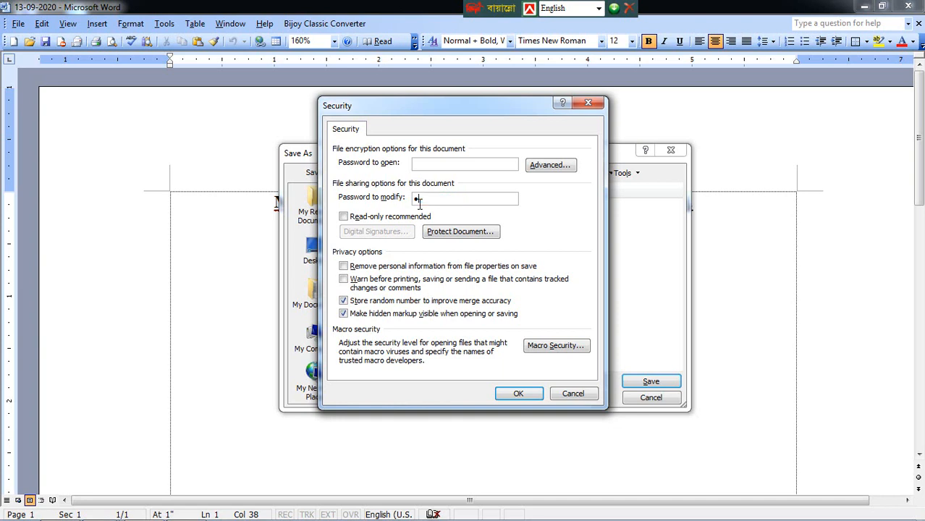
pyautogui.click(518, 393)
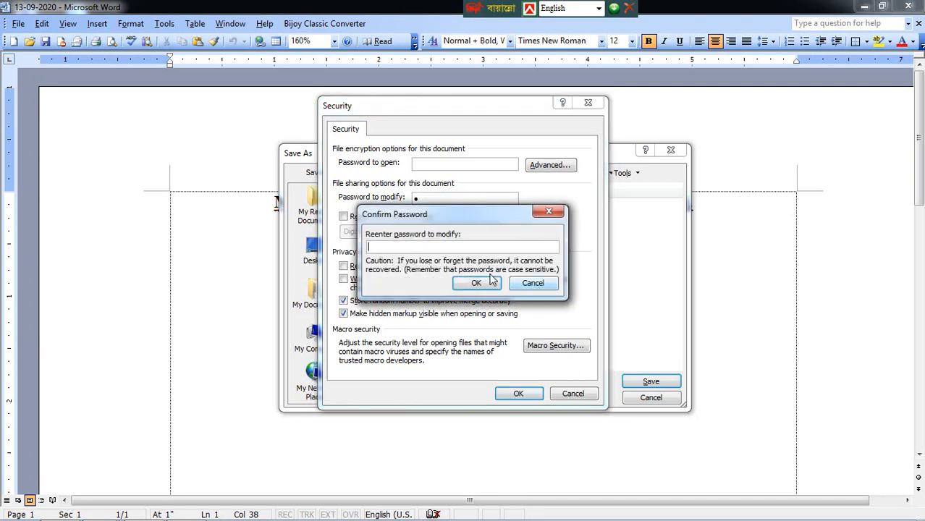
pyautogui.click(548, 212)
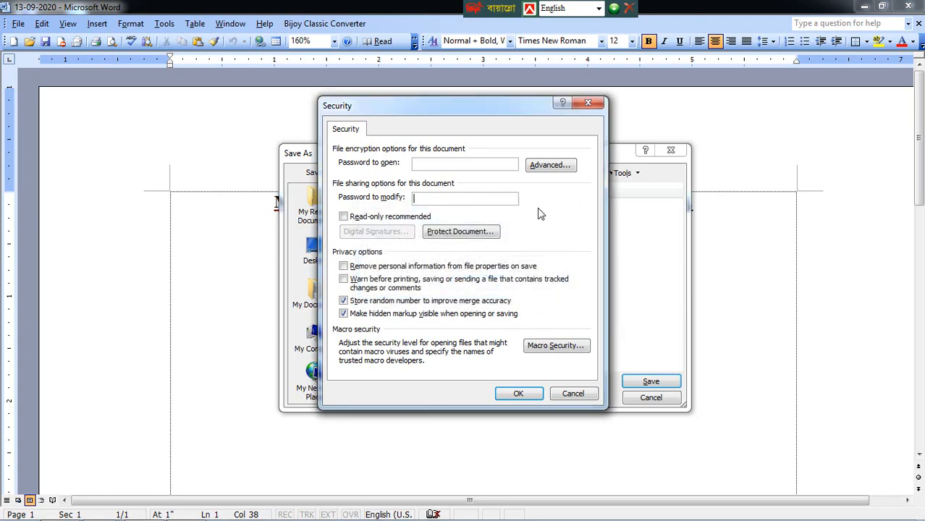
pyautogui.click(510, 395)
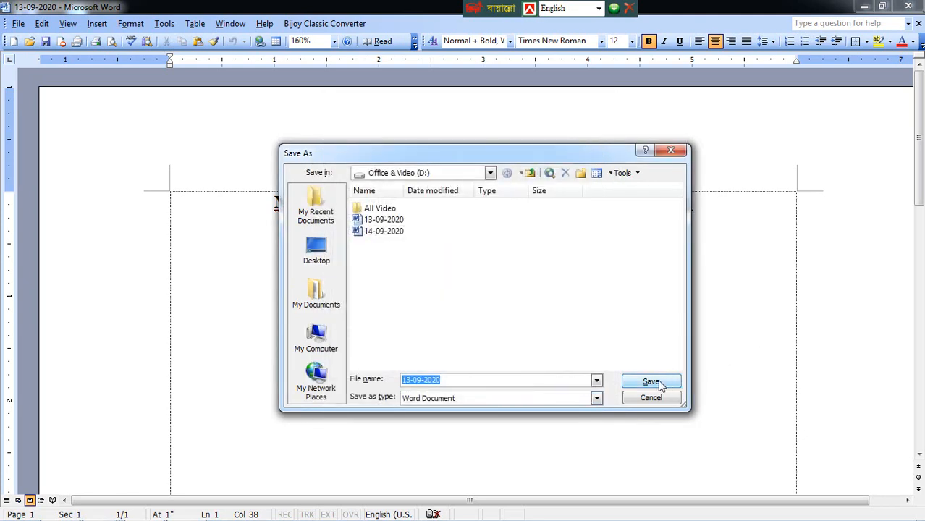
pyautogui.click(659, 385)
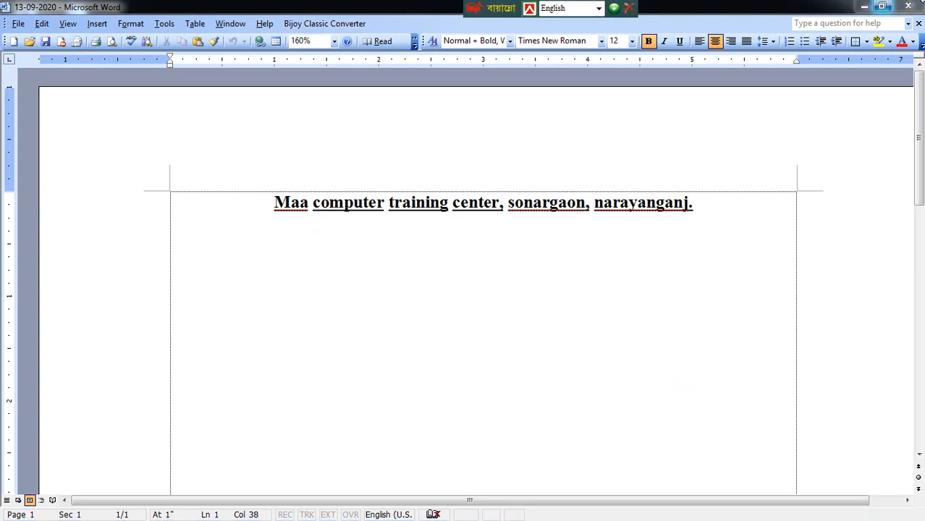
# - Close Word, reopen 13-09-2020, then close it with File > Close, leaving Word empty
pyautogui.click(908, 7)
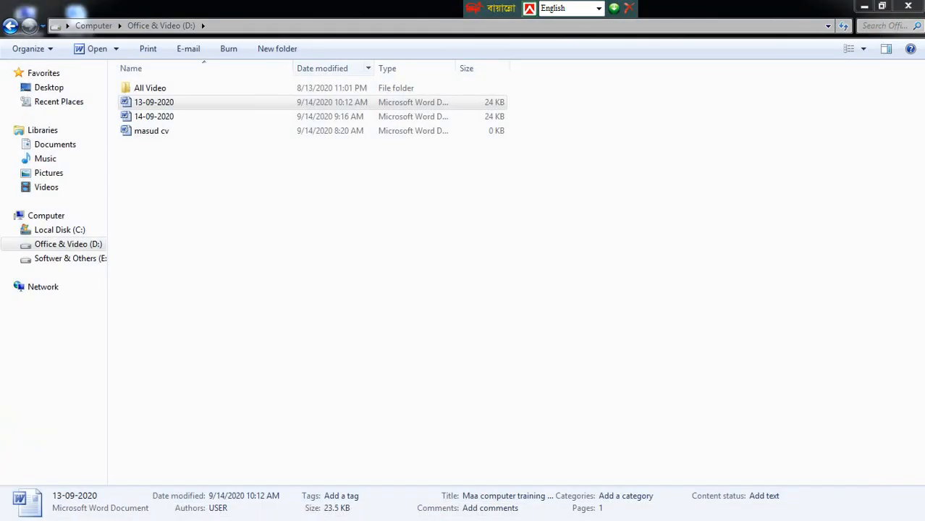
pyautogui.doubleClick(138, 104)
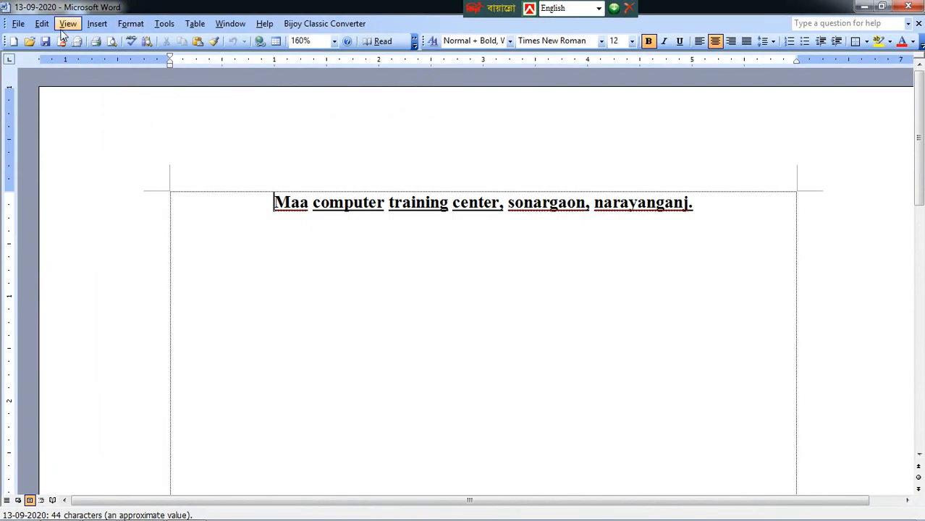
pyautogui.click(19, 23)
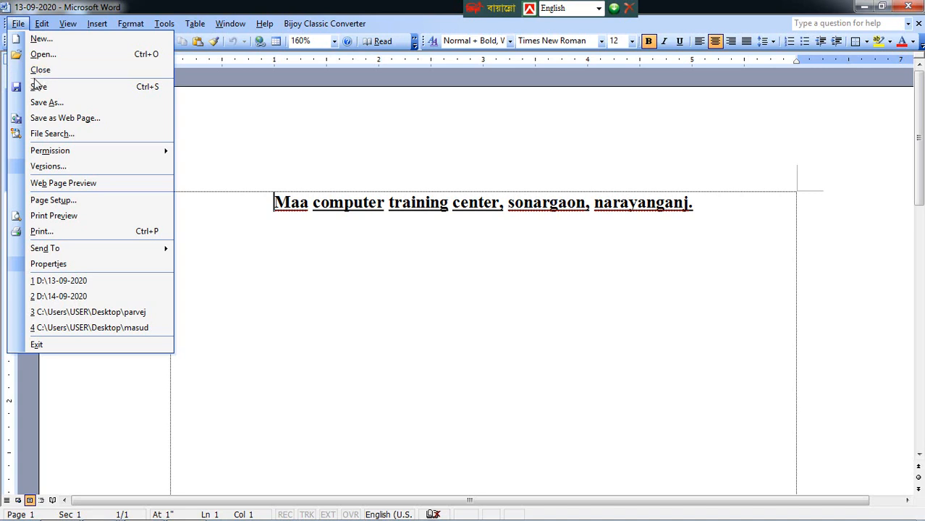
pyautogui.click(167, 72)
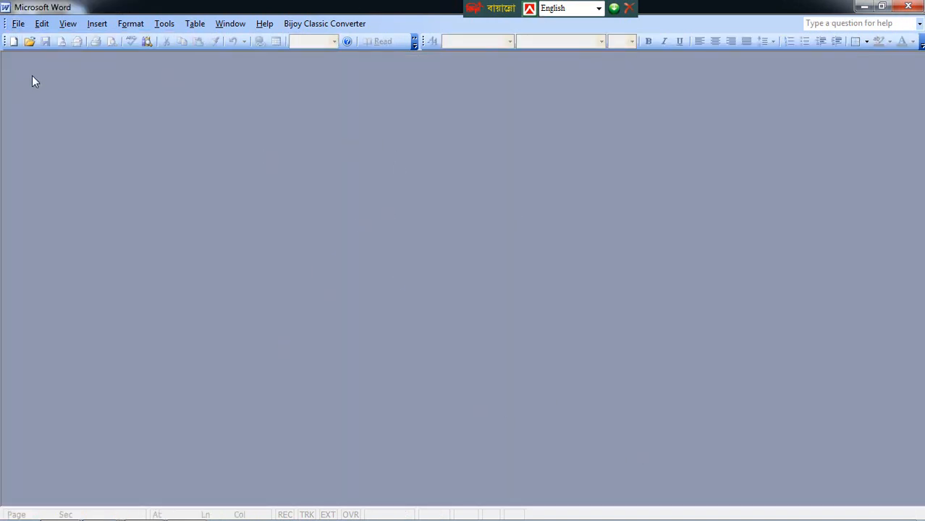
# - Open 13-09-2020 from Office & Video (D:) through the Ctrl+O Open dialog, with no password prompt
pyautogui.click(19, 26)
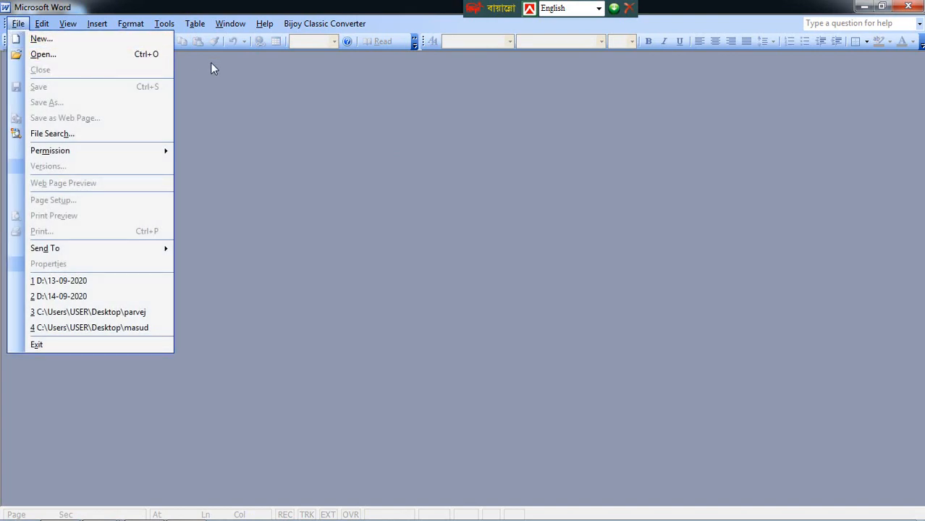
pyautogui.click(273, 109)
pyautogui.hotkey('ctrl', 'o')
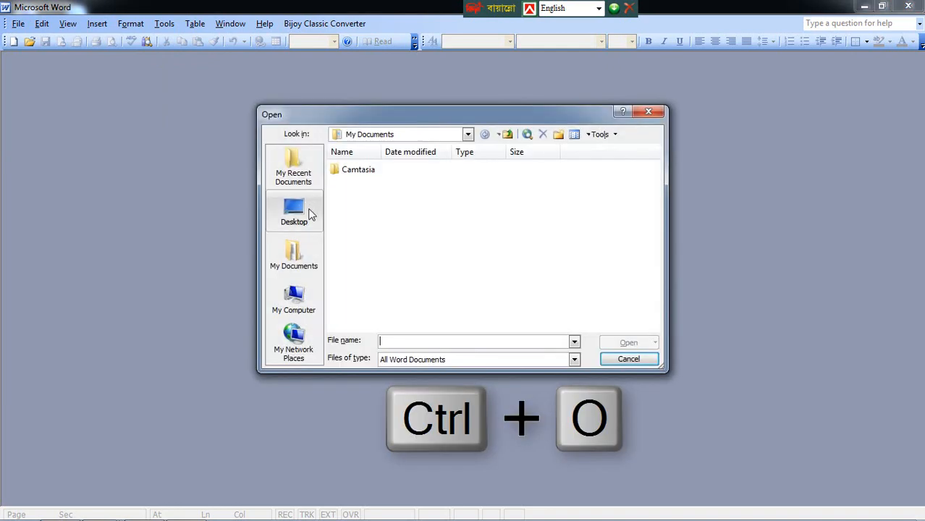
pyautogui.click(295, 300)
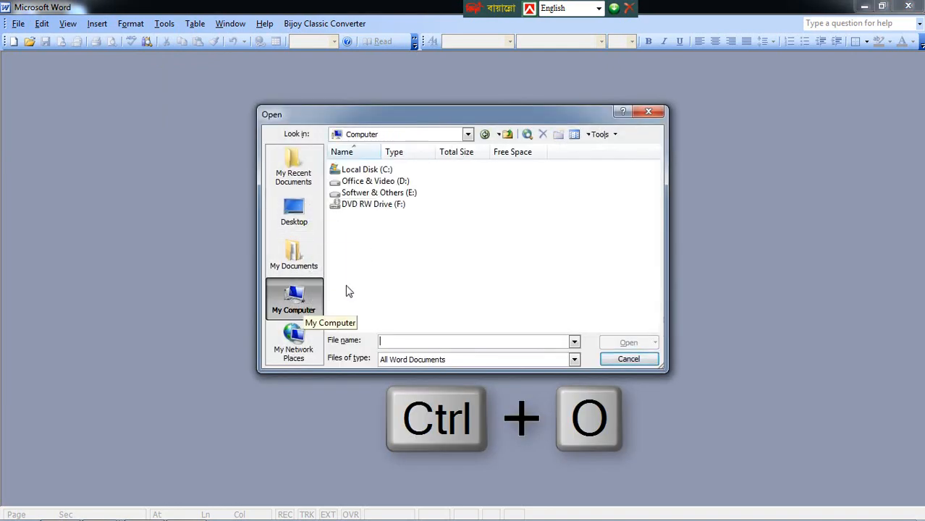
pyautogui.click(373, 185)
pyautogui.doubleClick(374, 188)
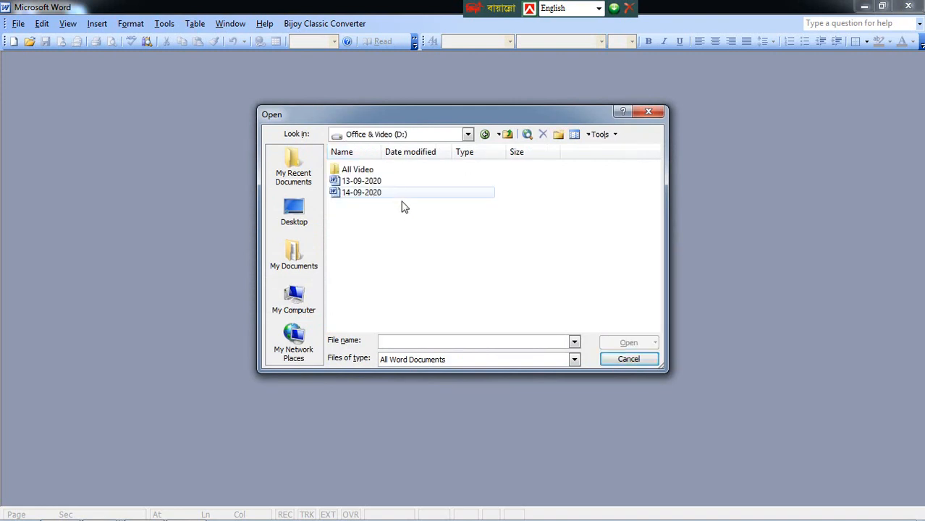
pyautogui.doubleClick(366, 182)
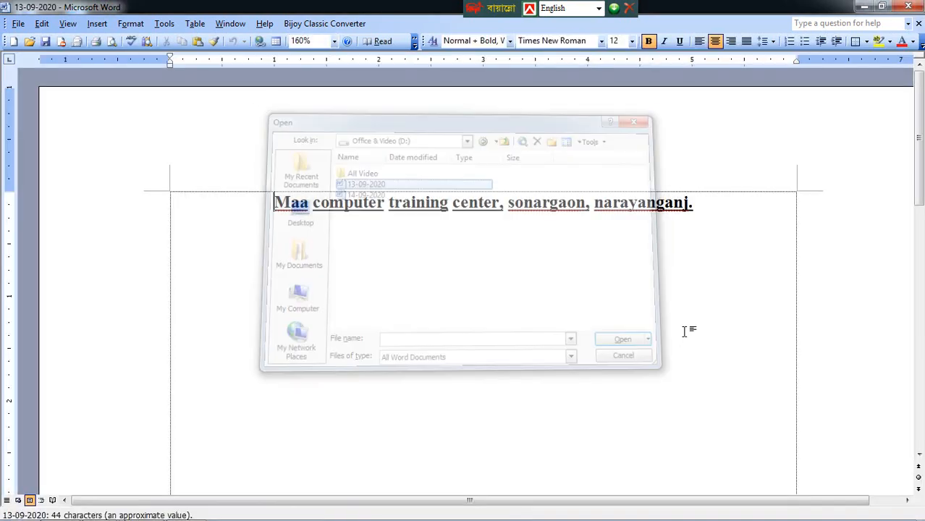
pyautogui.click(19, 23)
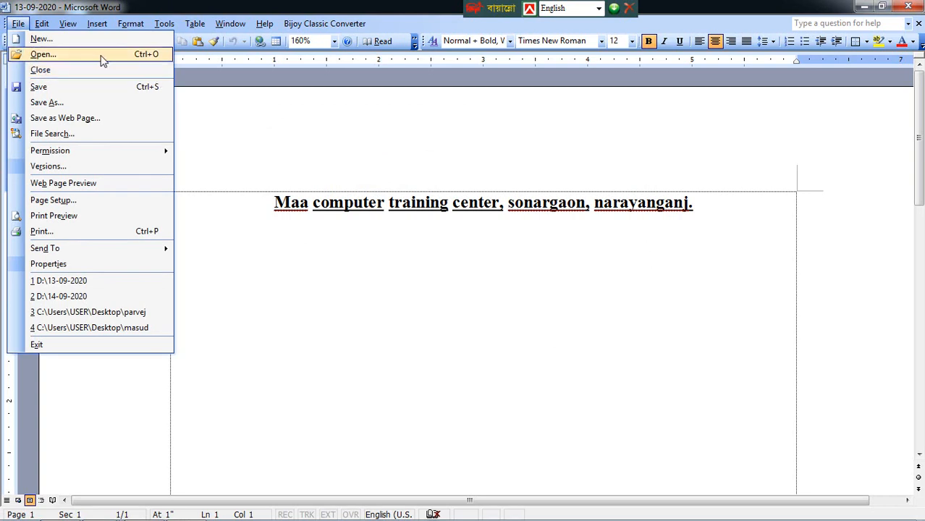
# - Create new blank documents with Ctrl+N and Blank document, ending on empty Document6
pyautogui.click(18, 24)
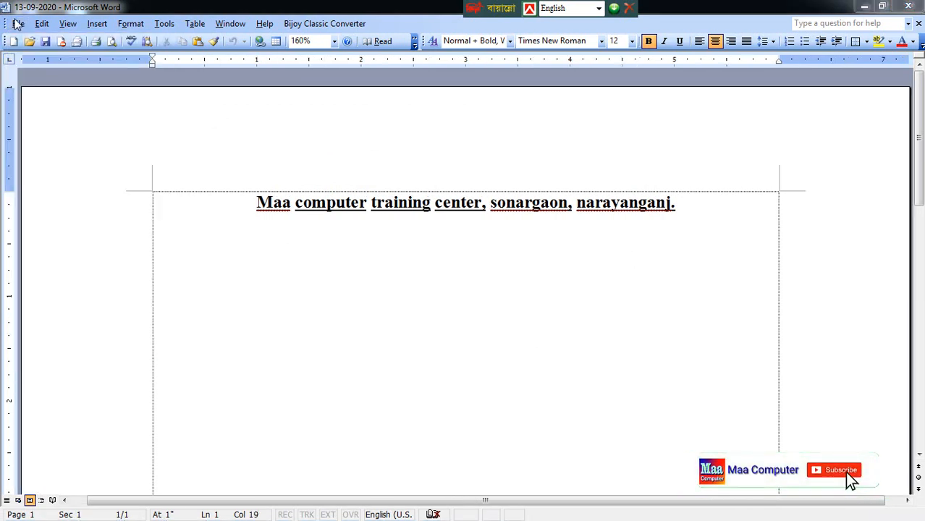
pyautogui.click(18, 24)
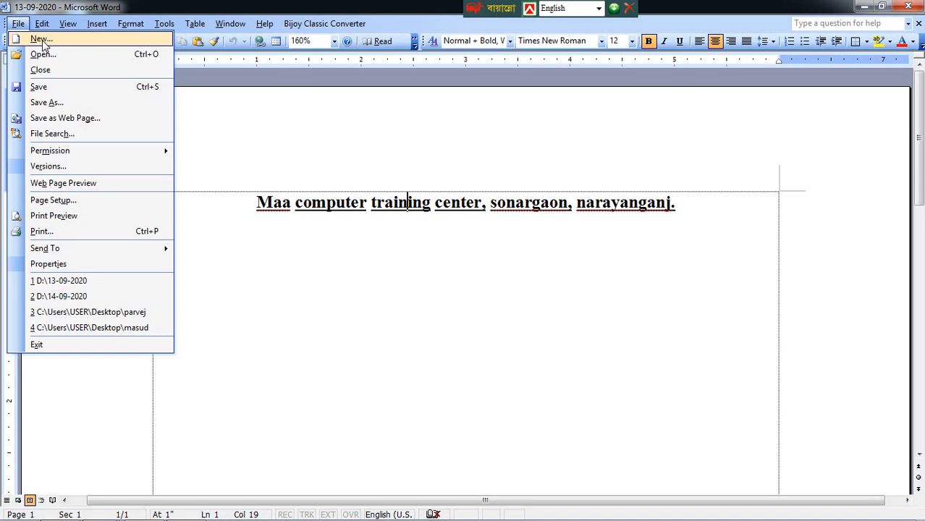
pyautogui.hotkey('ctrl', 'n')
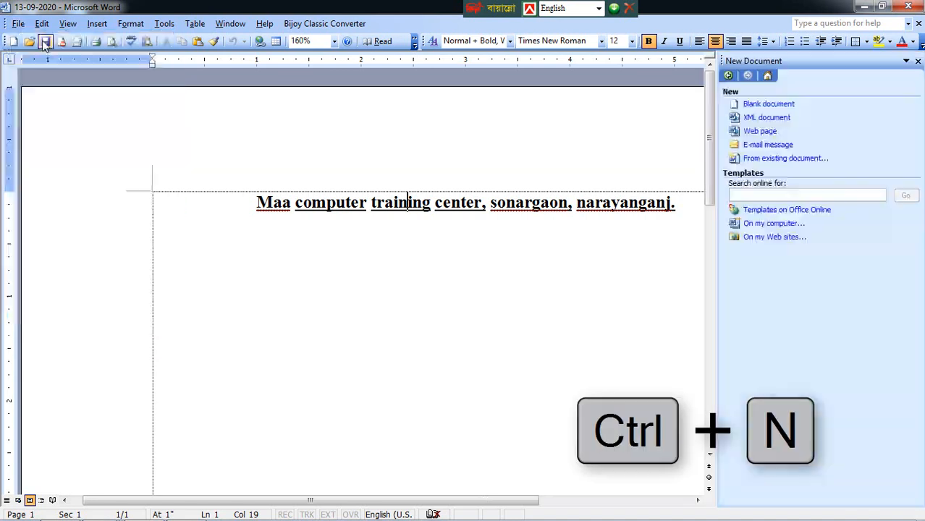
pyautogui.click(768, 105)
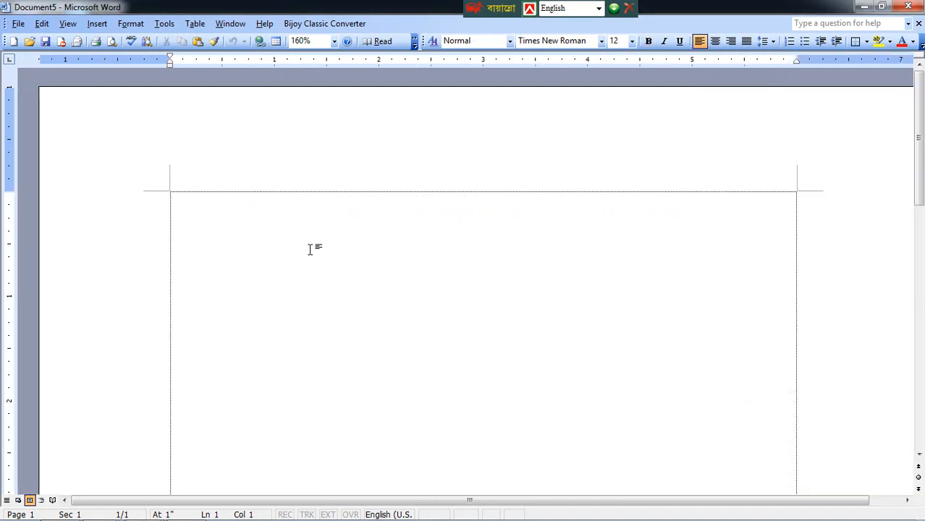
pyautogui.hotkey('ctrl', 'n')
pyautogui.click(16, 23)
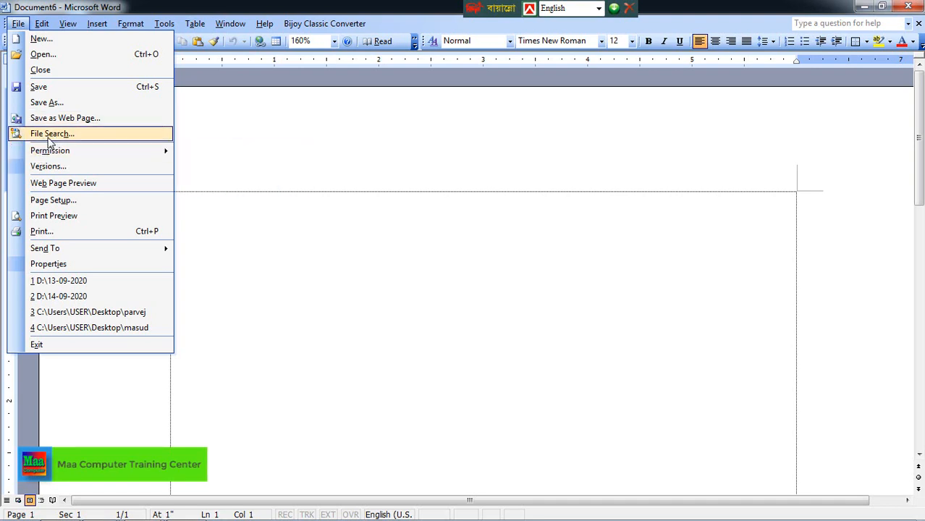
# - Run a Basic File Search for 'parve' and open the parvej document from the results
pyautogui.click(49, 134)
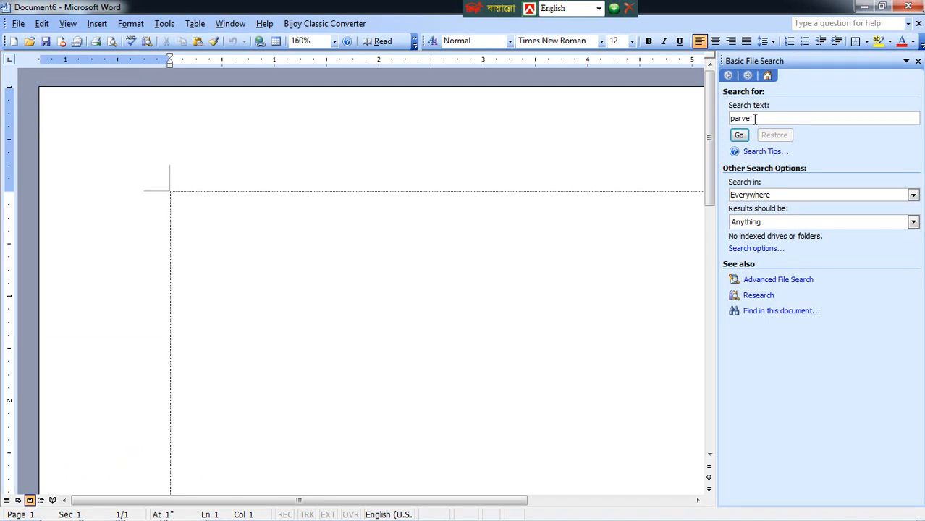
pyautogui.moveTo(752, 118); pyautogui.dragTo(729, 124)
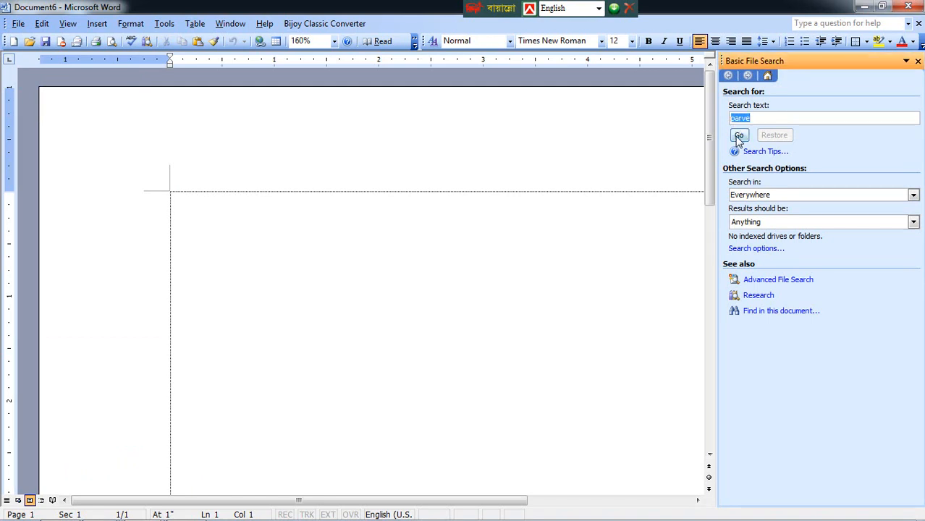
pyautogui.click(739, 137)
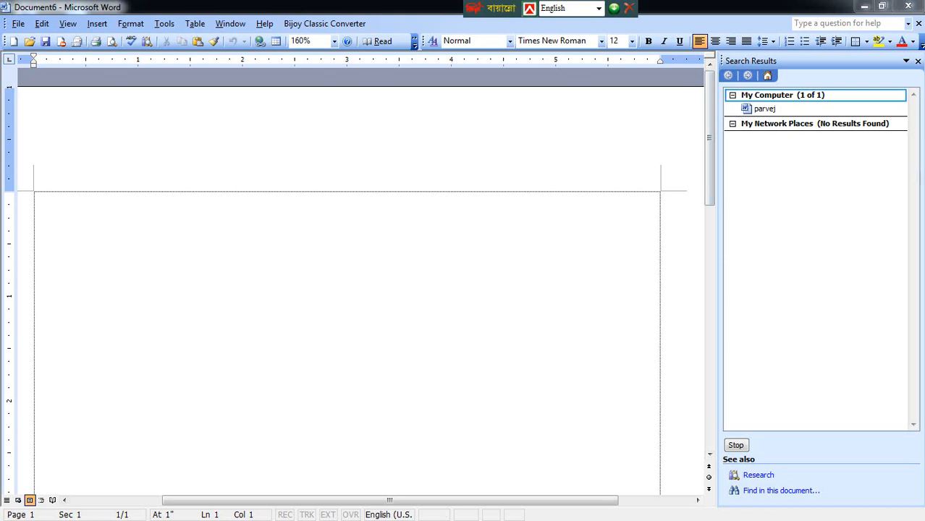
pyautogui.click(758, 110)
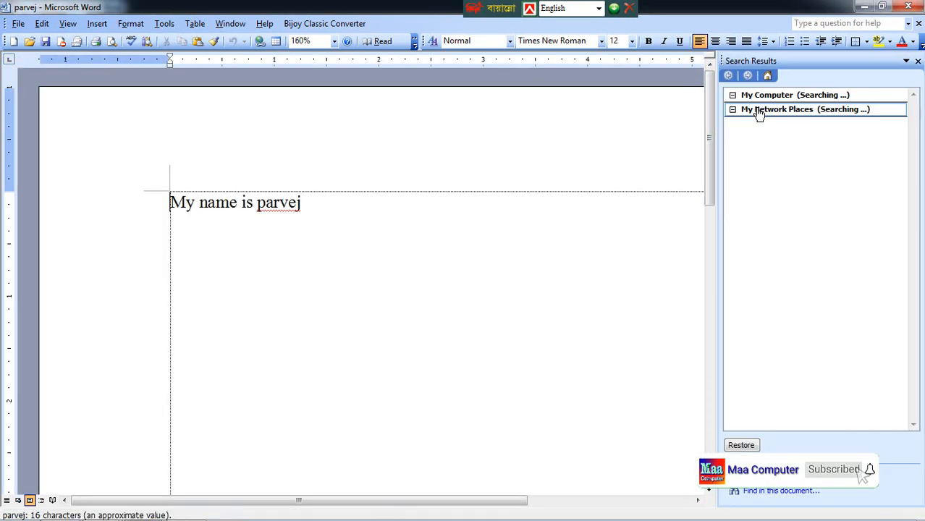
# - Place the cursor on the empty line below the text and return to Basic File Search
pyautogui.click(324, 231)
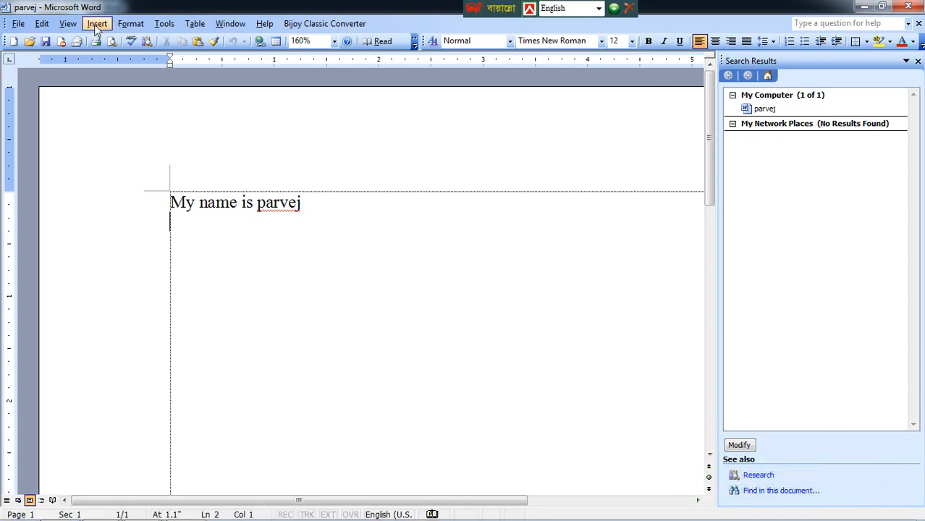
pyautogui.click(18, 24)
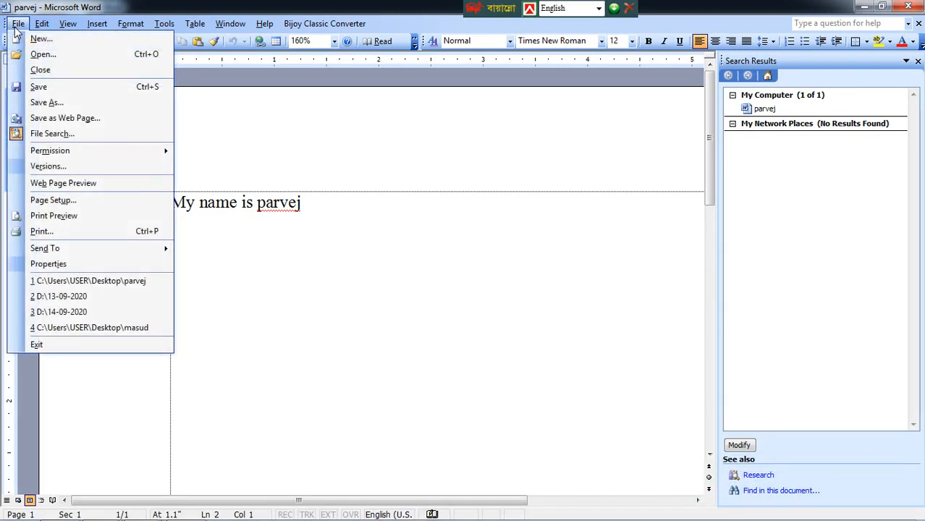
pyautogui.click(62, 139)
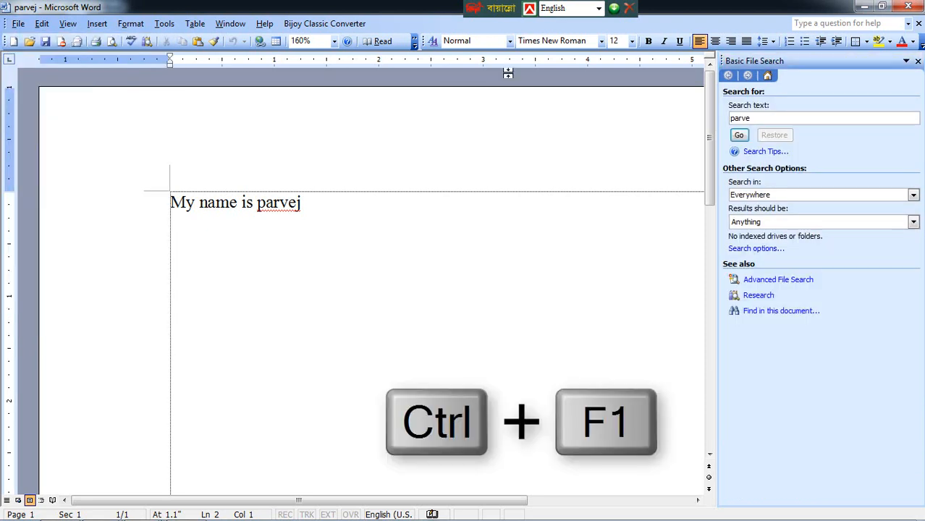
# - Toggle the File Search task pane off and on twice with Ctrl+F1
pyautogui.hotkey('ctrl', 'F1')
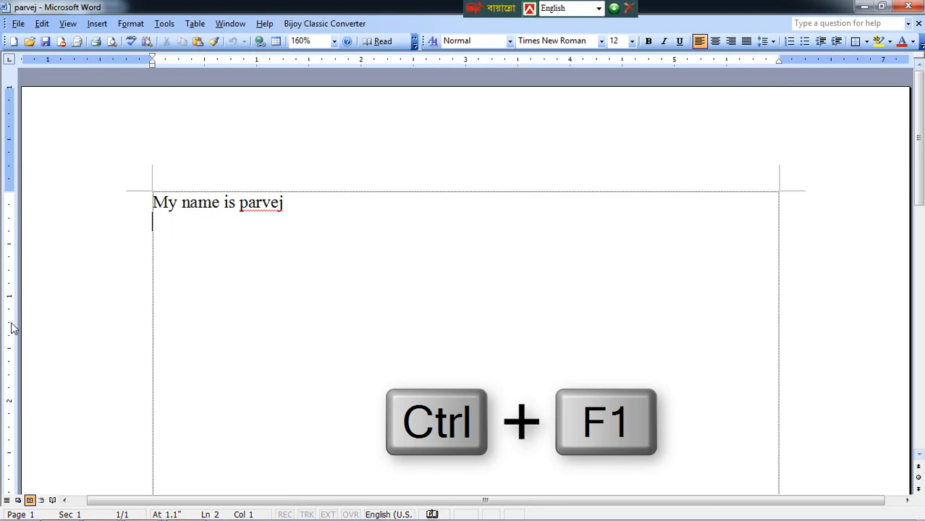
pyautogui.hotkey('ctrl', 'F1')
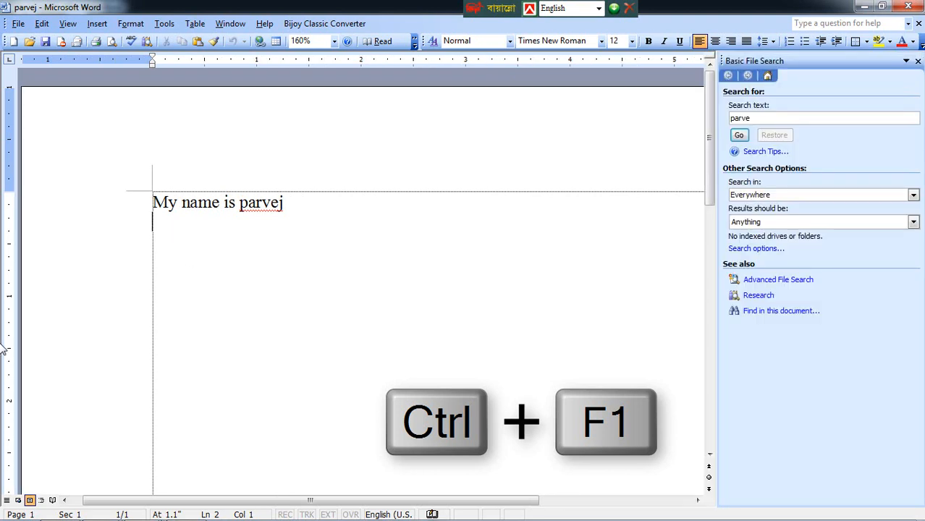
pyautogui.hotkey('ctrl', 'F1')
pyautogui.hotkey('ctrl', 'F1')
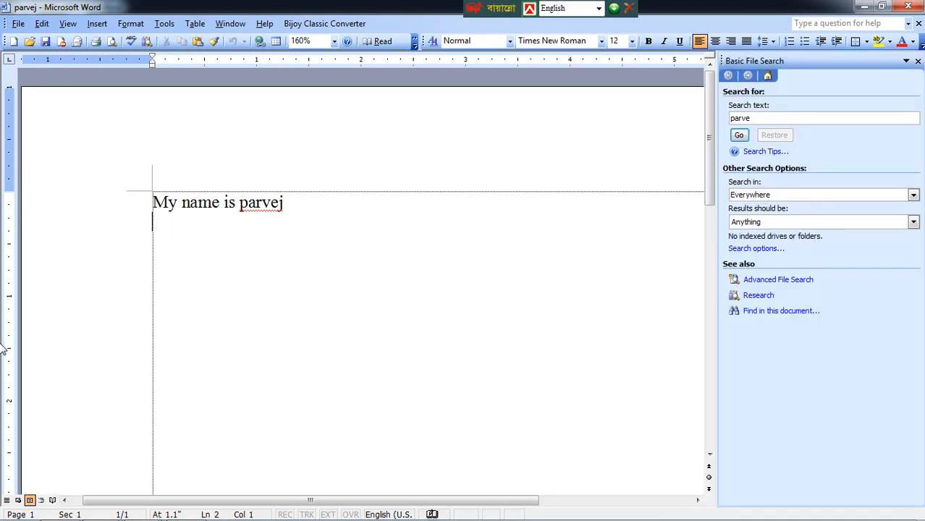
pyautogui.hotkey('ctrl', 'F1')
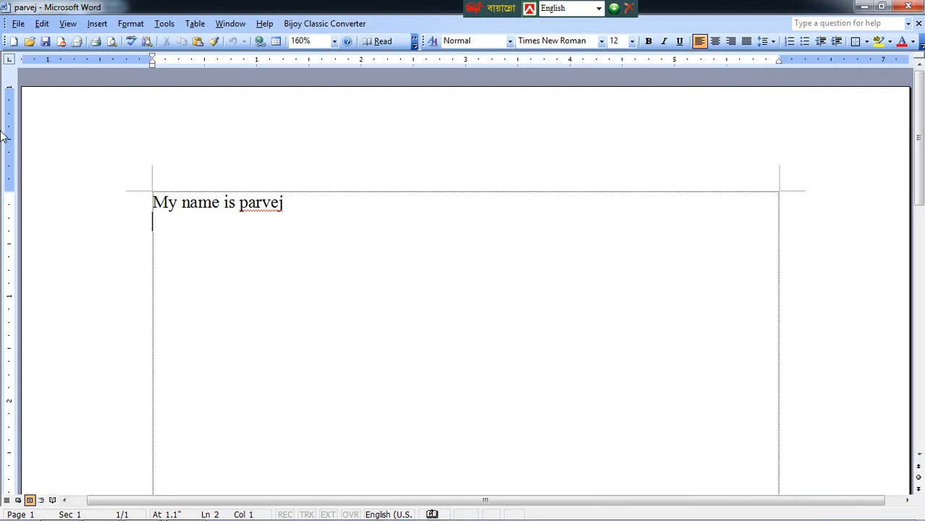